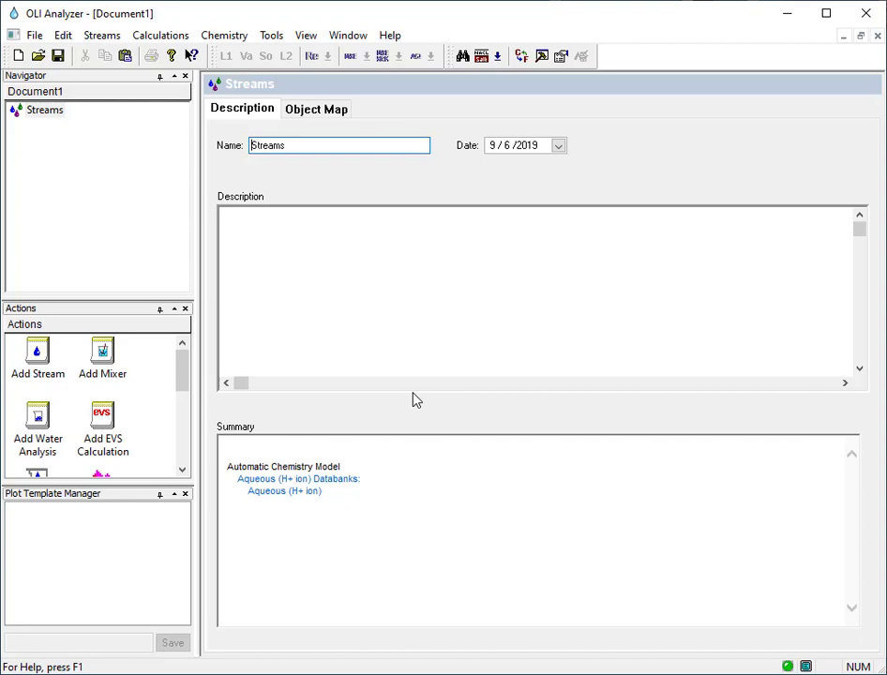
# - Add a new stream and rename it Standard Air
pyautogui.click(117, 172)
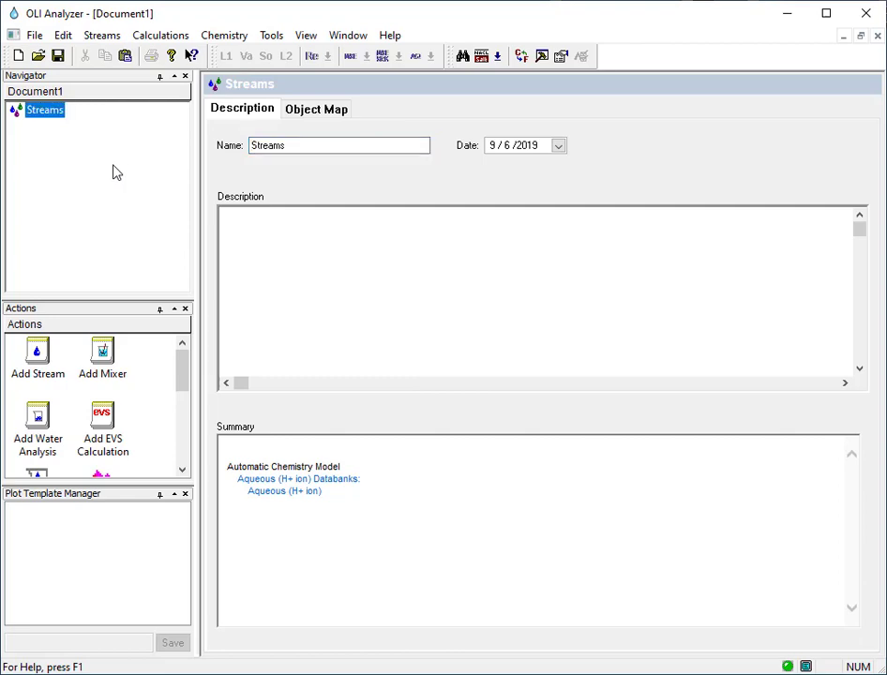
pyautogui.click(40, 354)
pyautogui.doubleClick(38, 354)
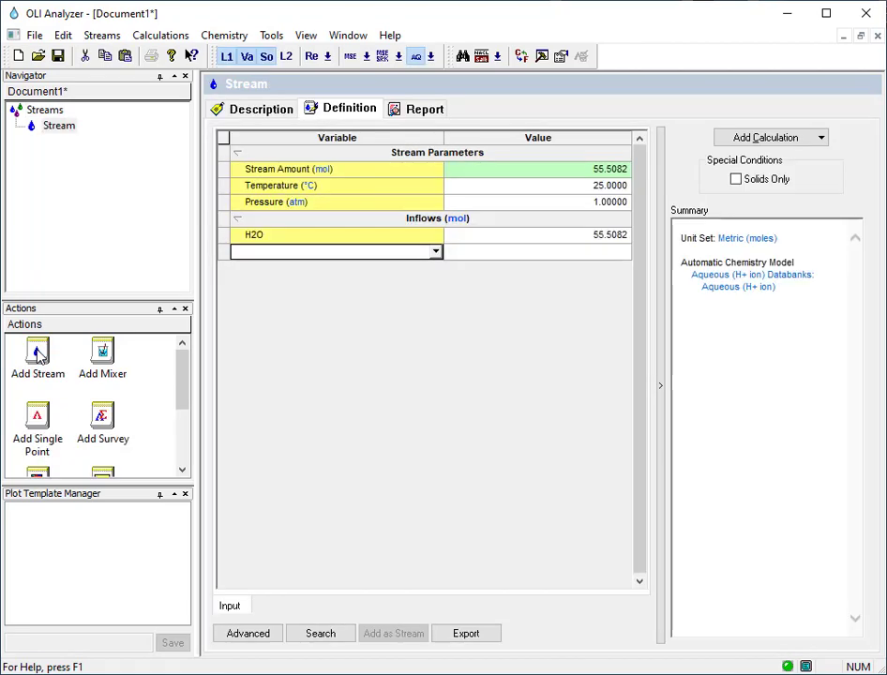
pyautogui.click(59, 126)
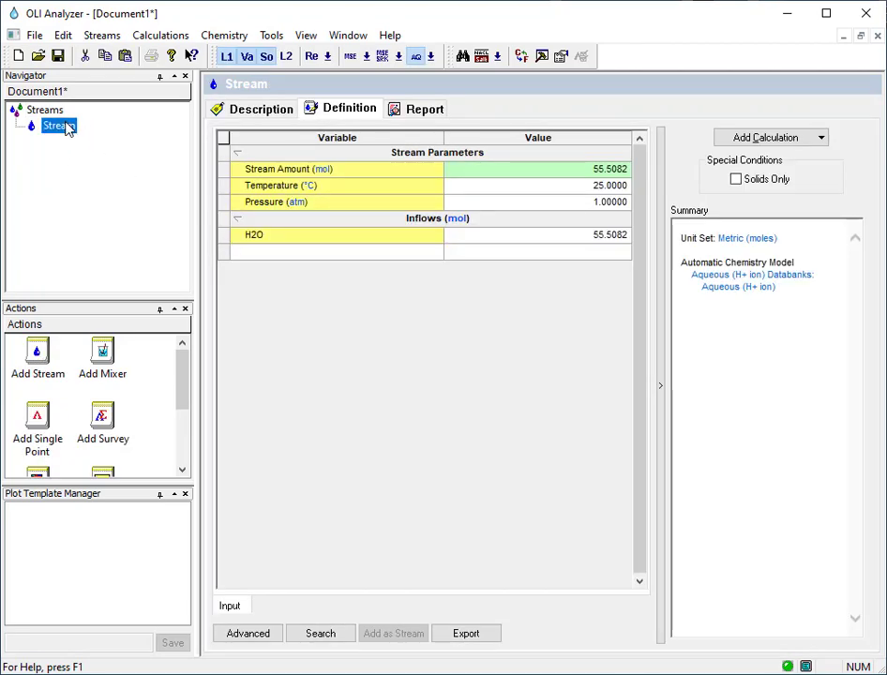
pyautogui.rightClick(68, 128)
pyautogui.click(113, 244)
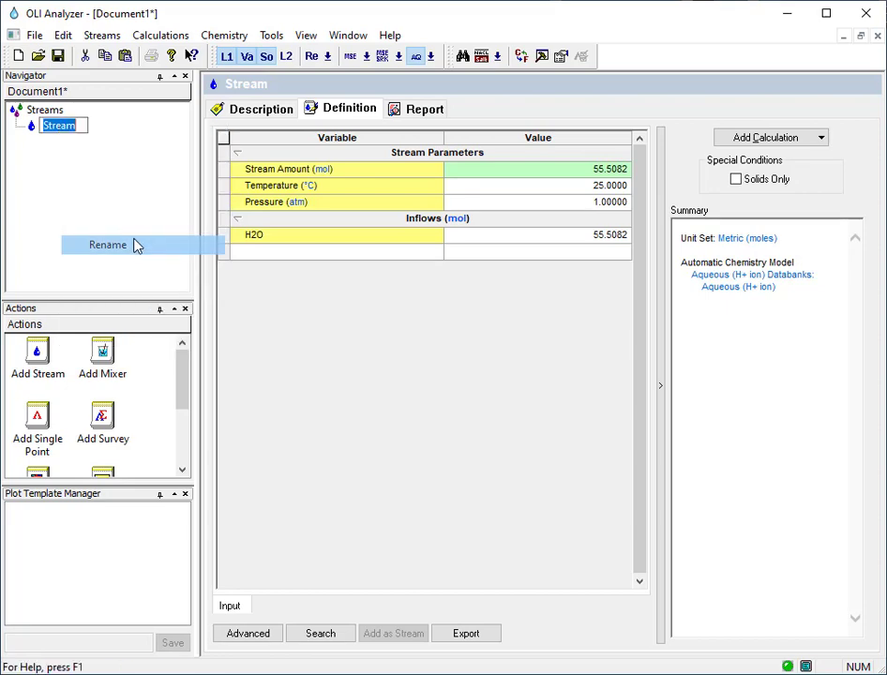
pyautogui.write('St')
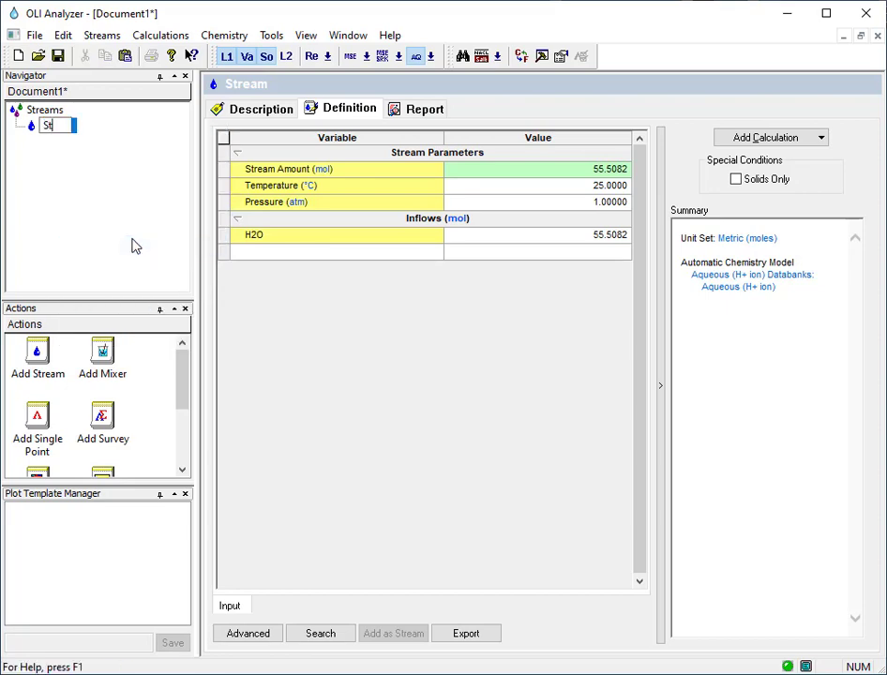
pyautogui.write('andard Air')
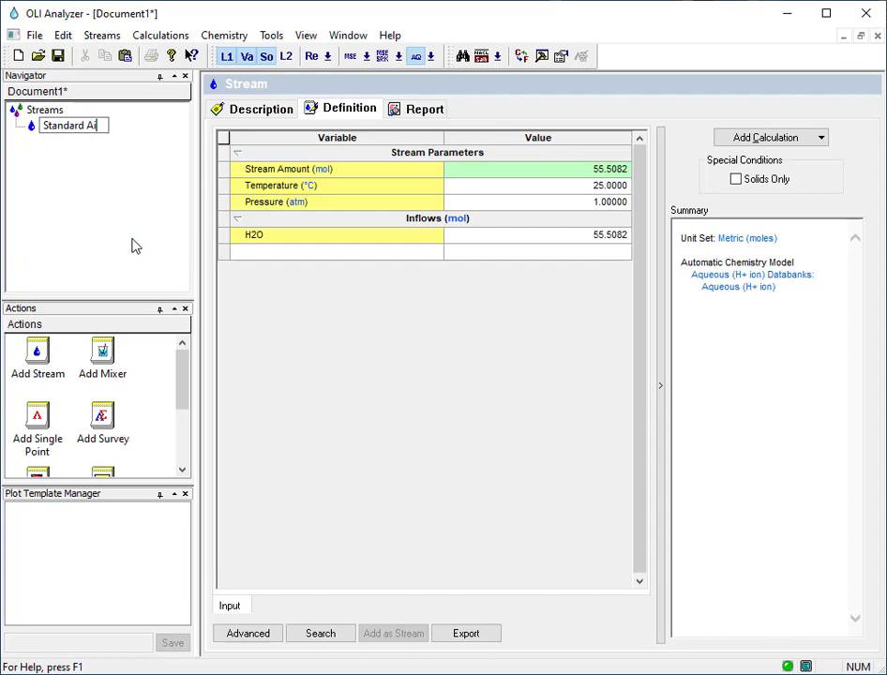
pyautogui.press('Return')
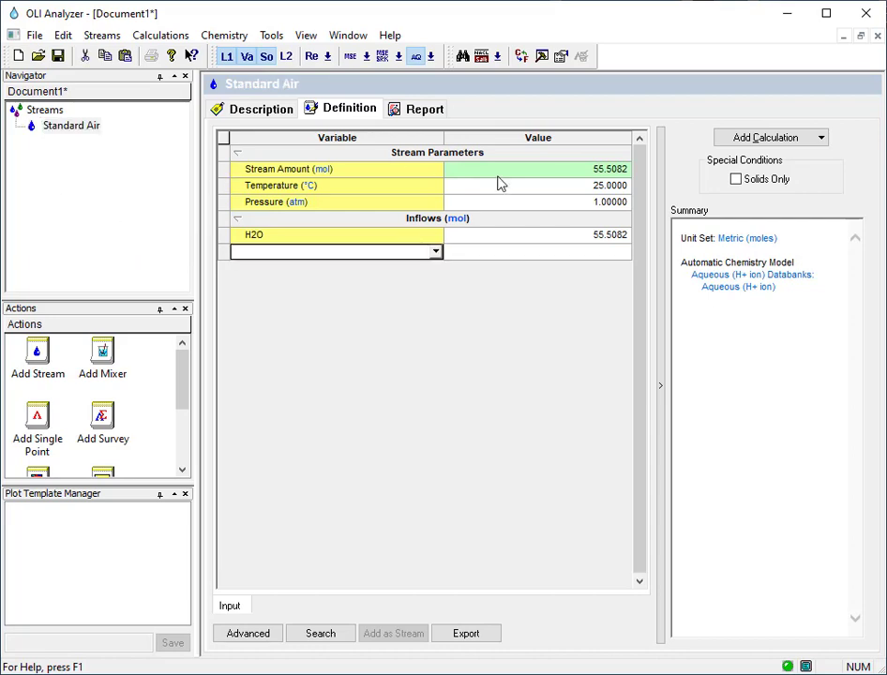
# - Set water to 0 and add inflows of 0.8 mol N2 and 0.2 mol O2
pyautogui.click(568, 236)
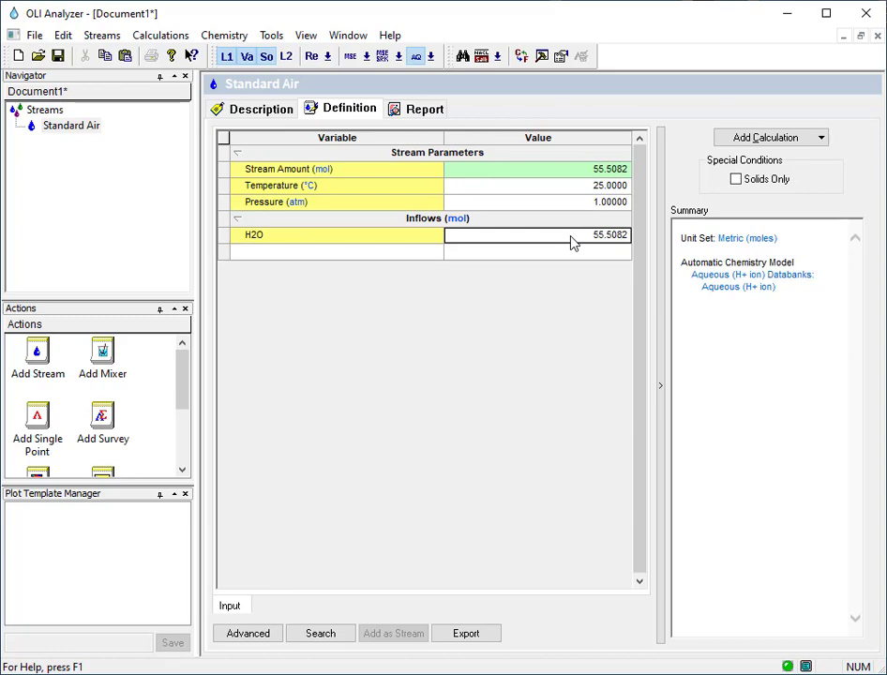
pyautogui.write('0')
pyautogui.press('Return')
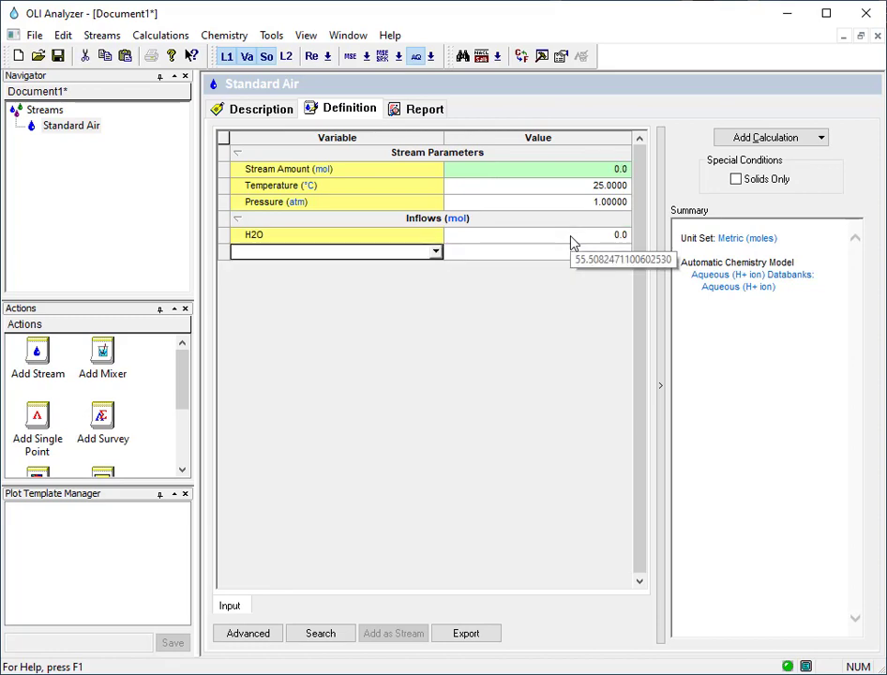
pyautogui.write('N3')
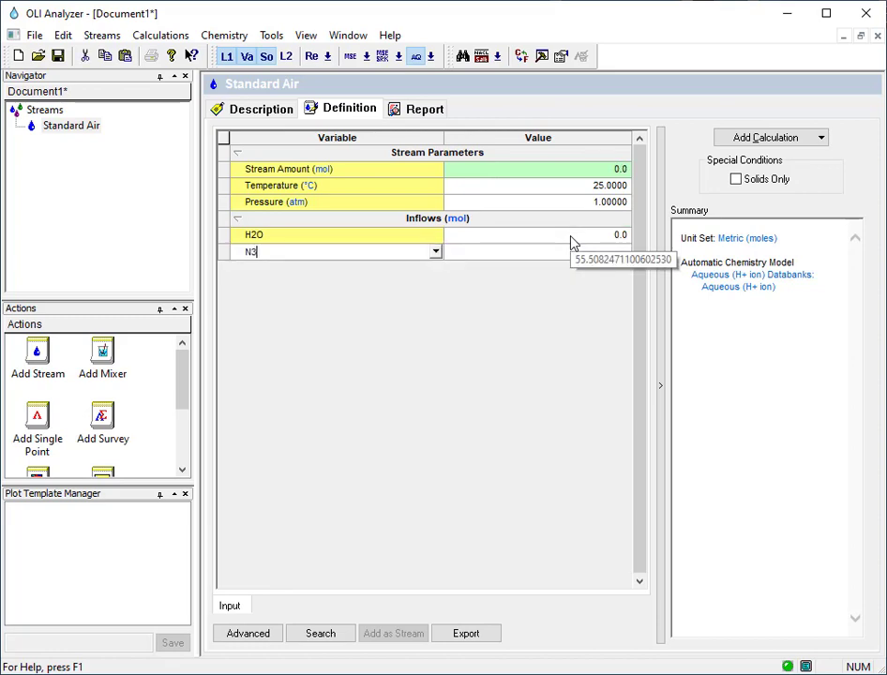
pyautogui.press('Return')
pyautogui.hotkey('shift', 'Tab')
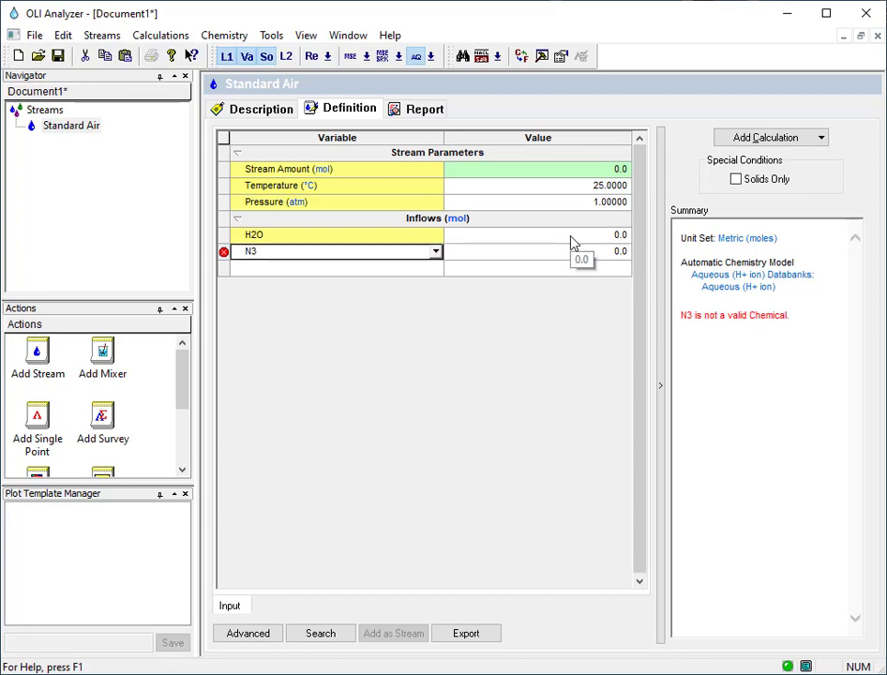
pyautogui.press('BackSpace')
pyautogui.write('2')
pyautogui.press('Tab')
pyautogui.write('0')
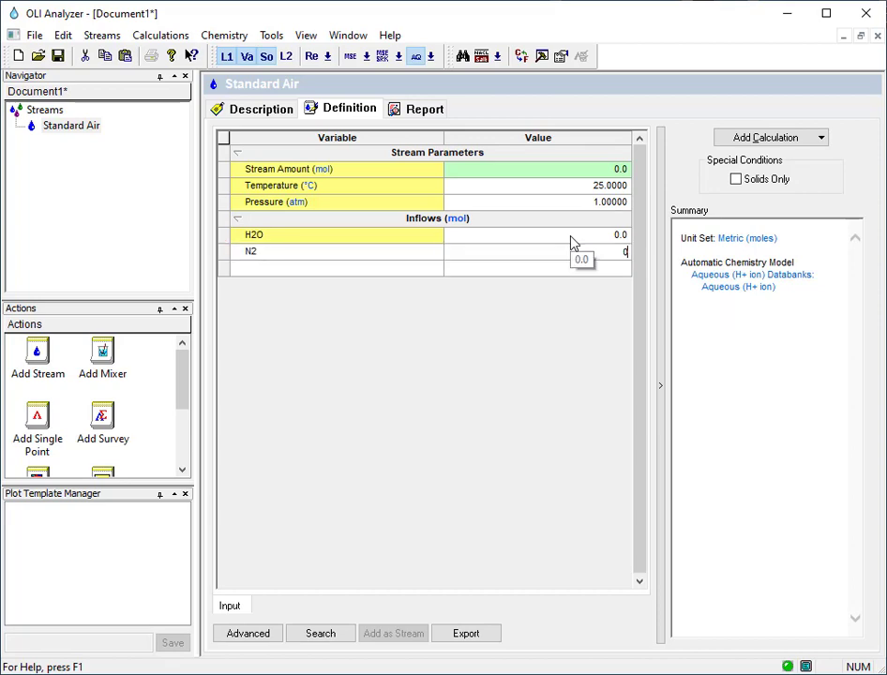
pyautogui.write('.8')
pyautogui.press('Return')
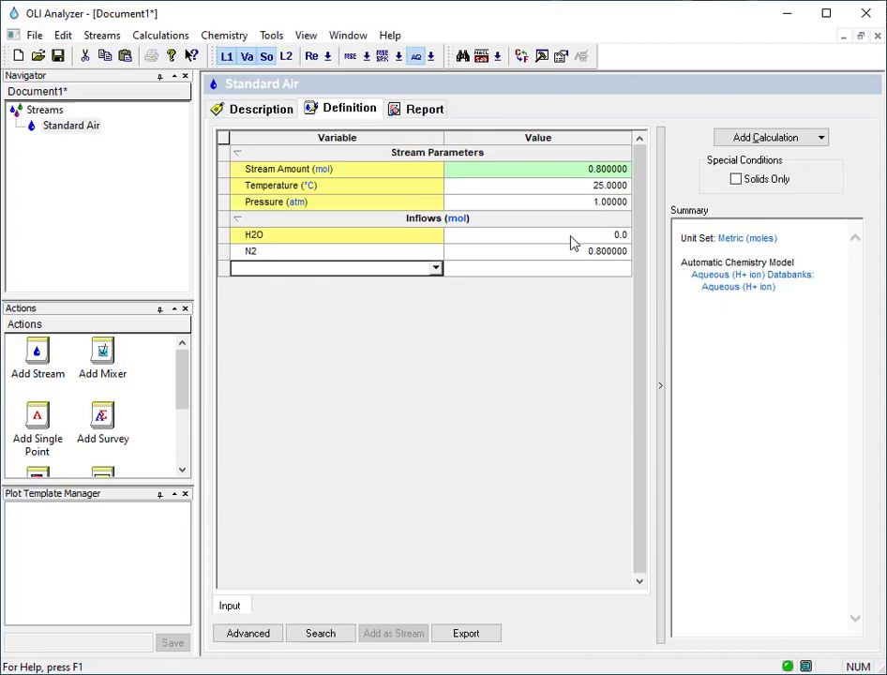
pyautogui.write('O2')
pyautogui.press('Tab')
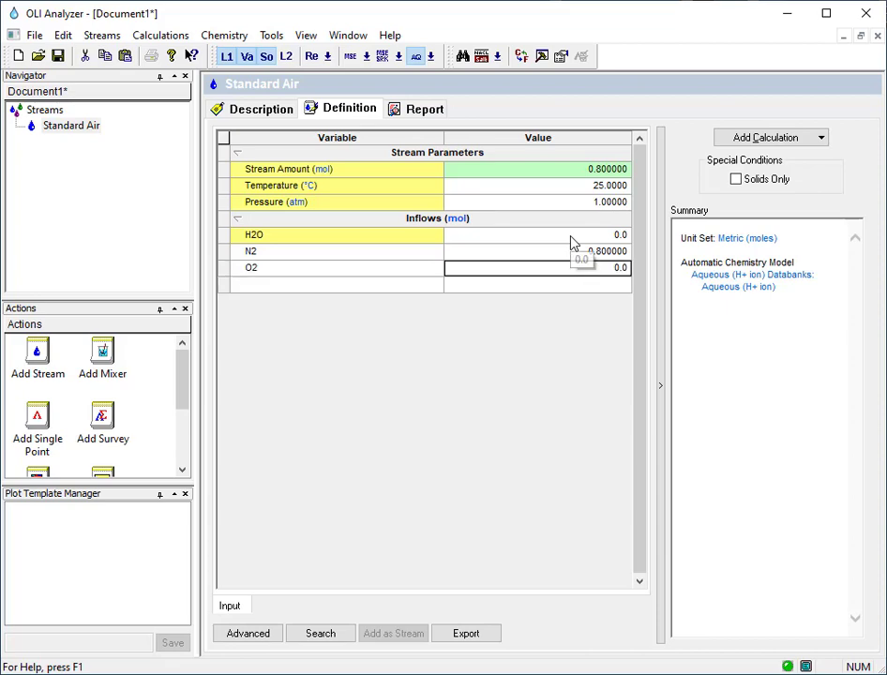
pyautogui.write('0.2')
pyautogui.press('Return')
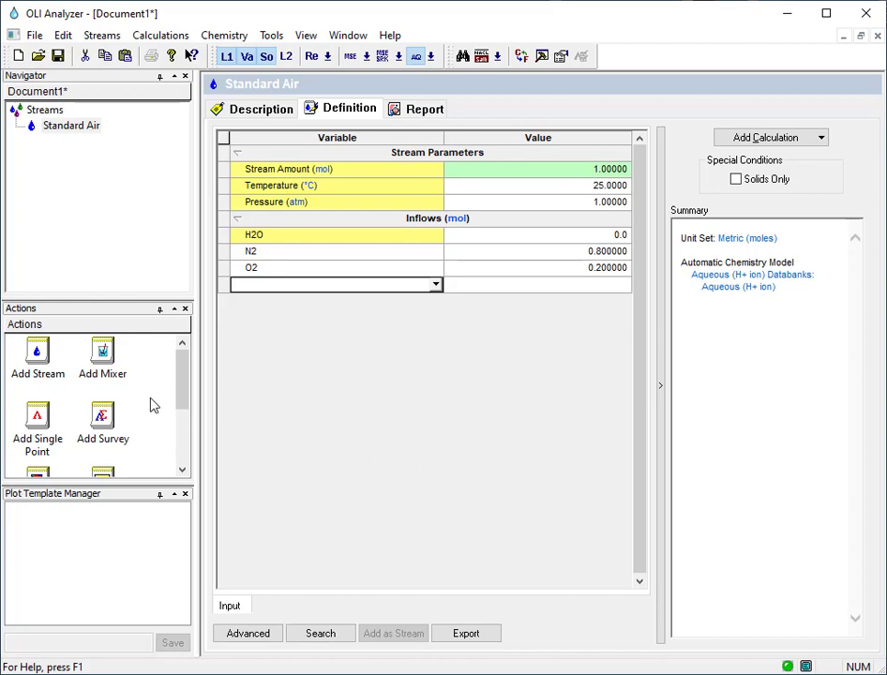
# - Add another stream and rename it Standard N2
pyautogui.click(38, 358)
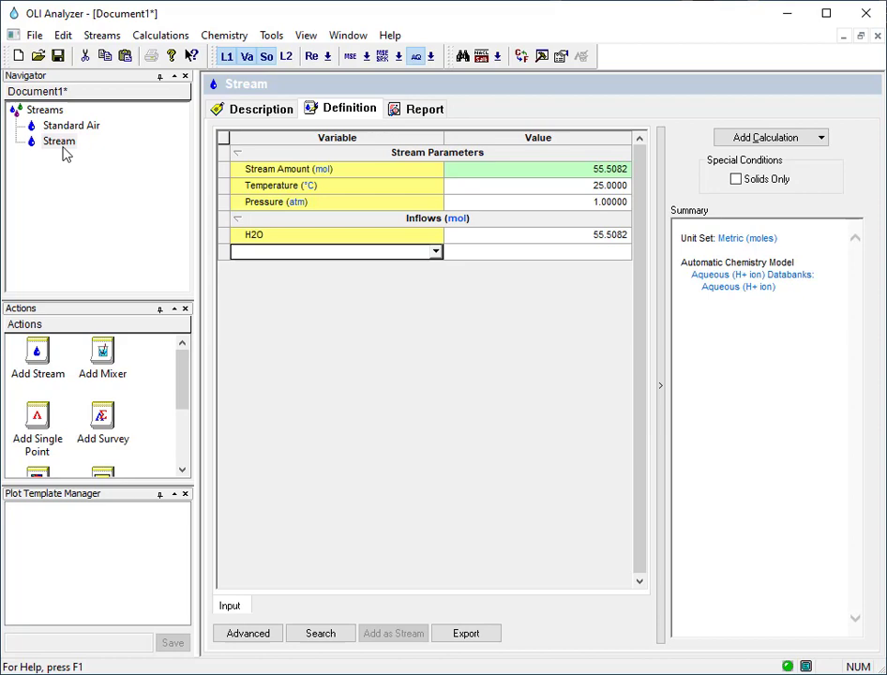
pyautogui.rightClick(59, 141)
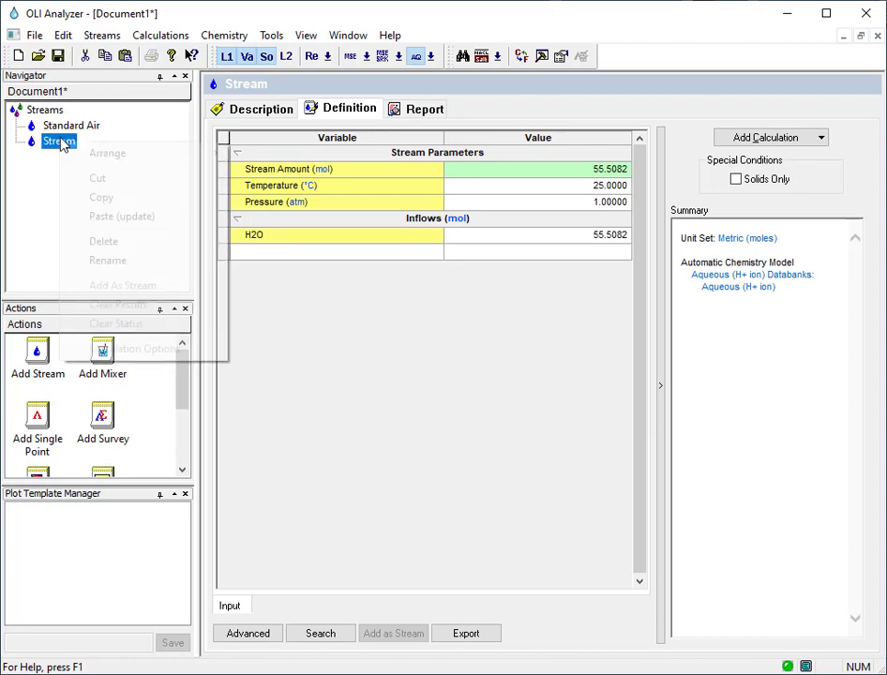
pyautogui.click(158, 263)
pyautogui.write('St')
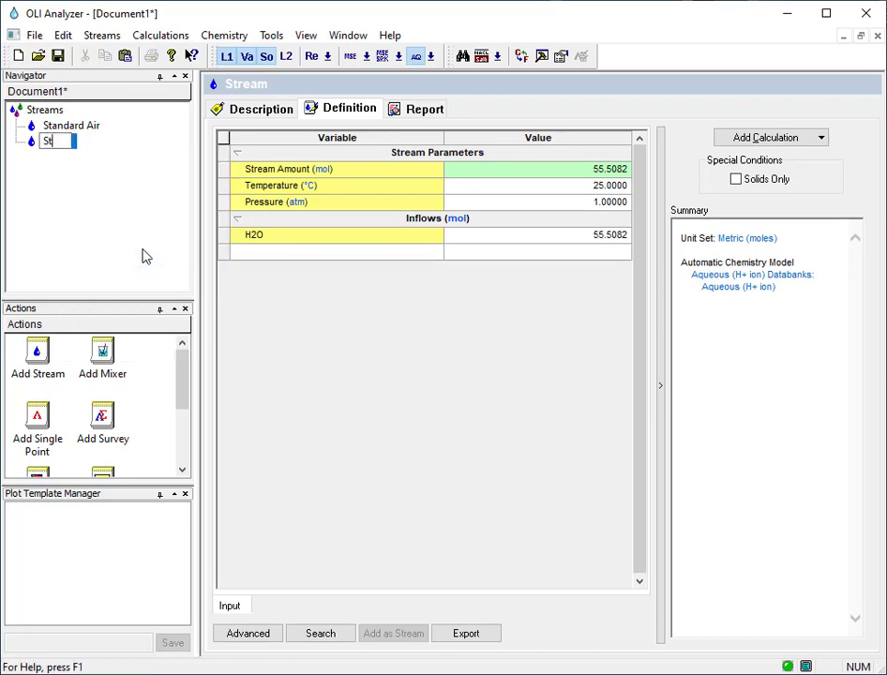
pyautogui.write('andard N2')
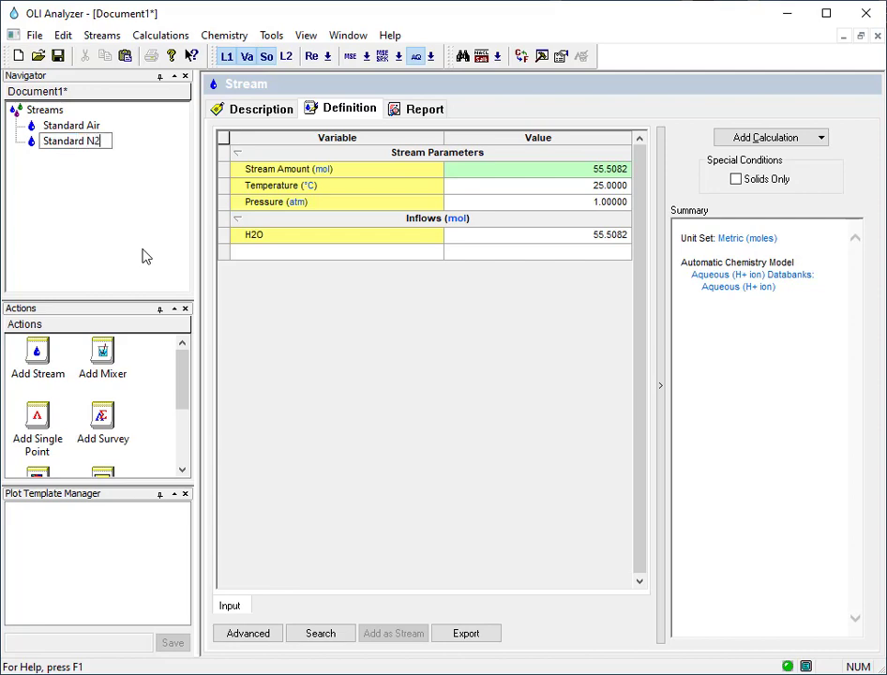
pyautogui.press('Return')
# - Give Standard N2 an inflow of 1 mol N2 and zero water
pyautogui.click(275, 252)
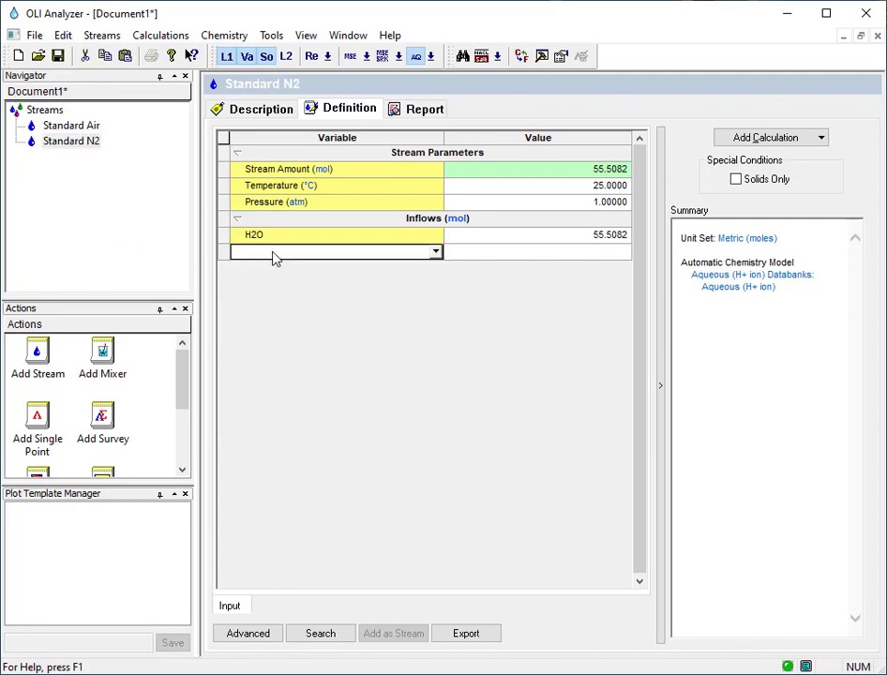
pyautogui.write('N2')
pyautogui.press('Tab')
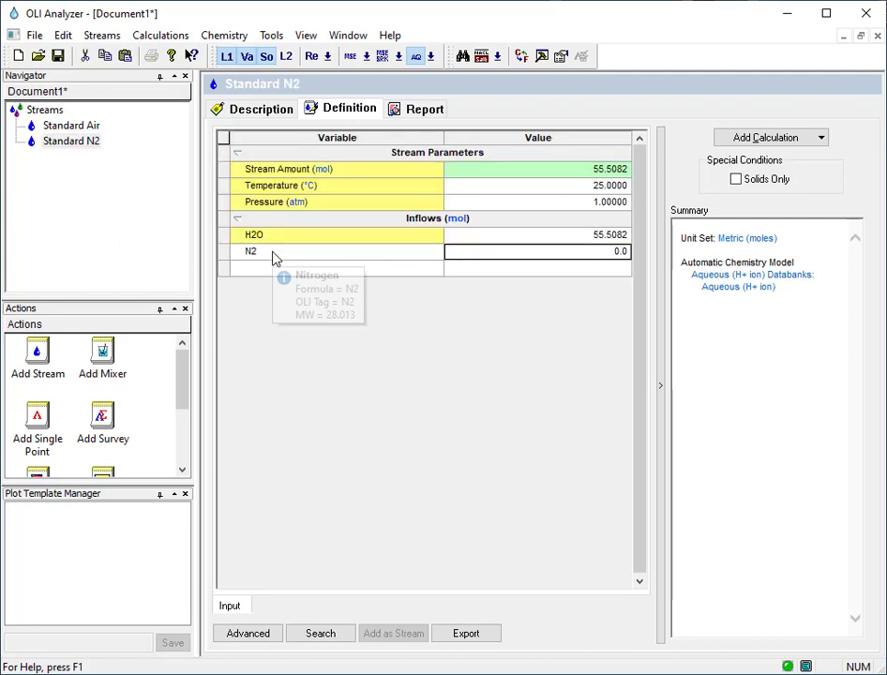
pyautogui.write('1')
pyautogui.press('Up')
pyautogui.write('0')
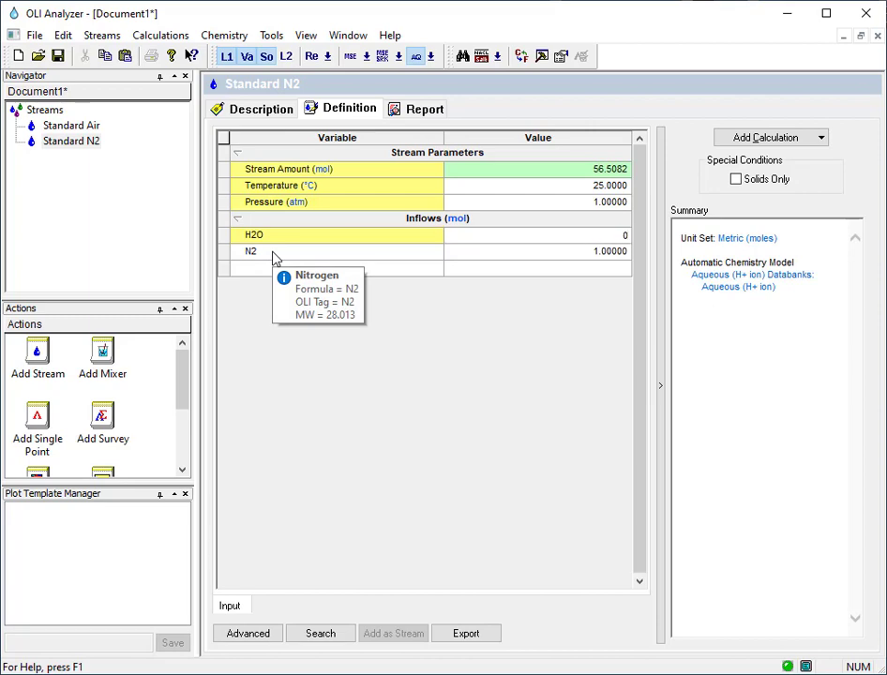
pyautogui.press('Return')
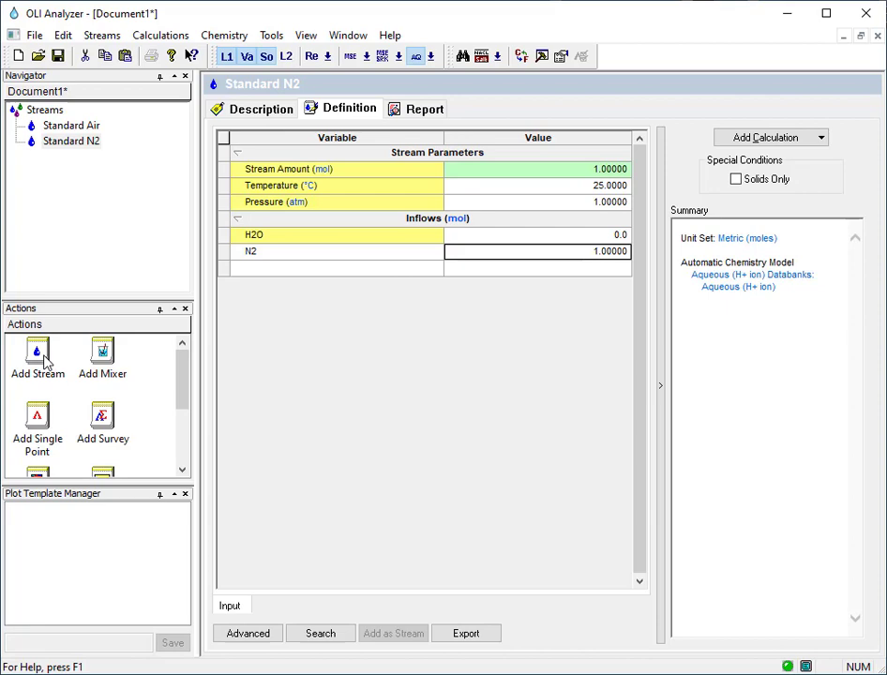
# - Add a third stream and rename it 30 wt% K2CO3
pyautogui.doubleClick(37, 355)
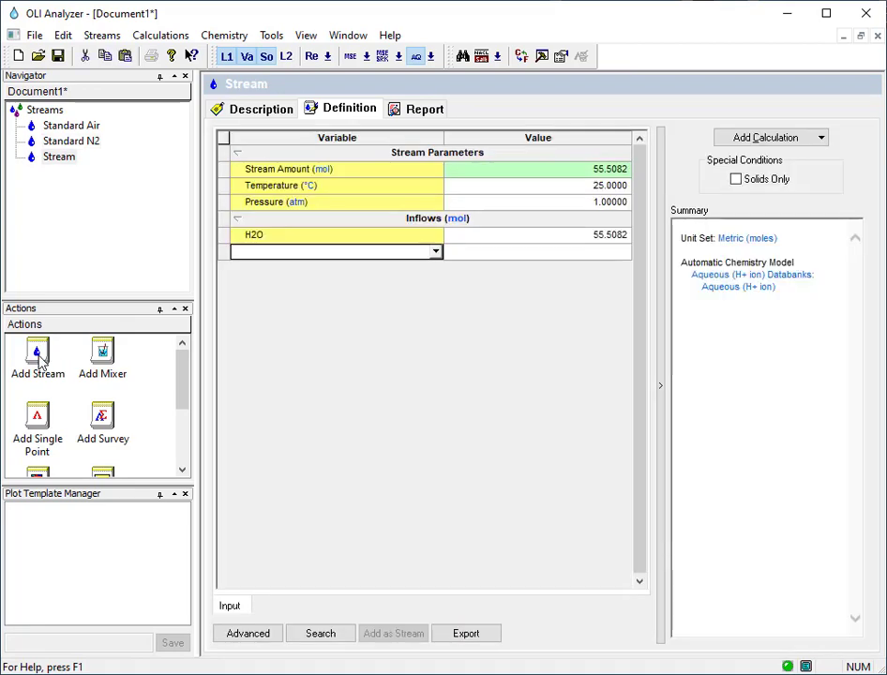
pyautogui.rightClick(58, 157)
pyautogui.click(108, 276)
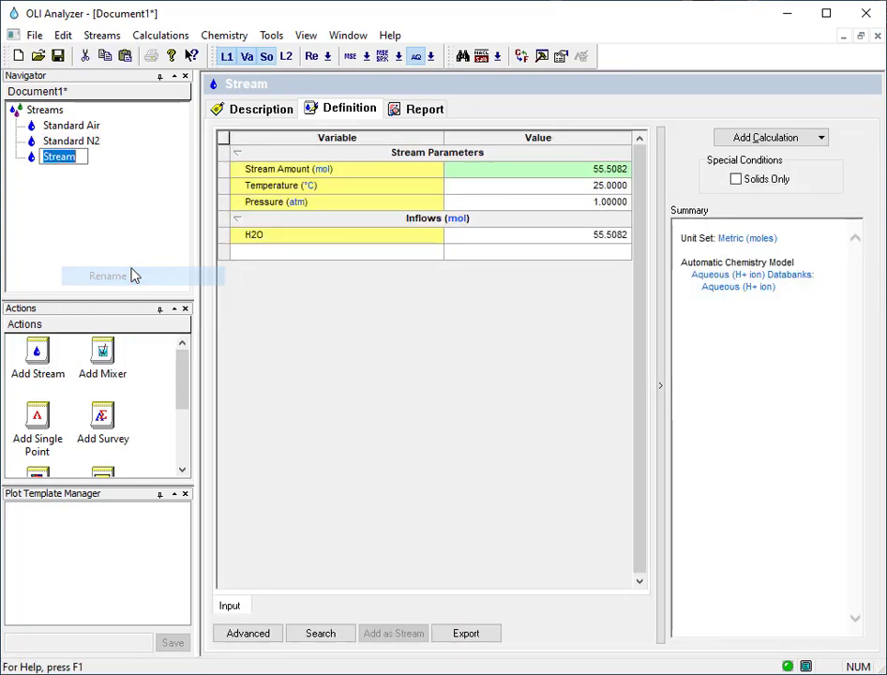
pyautogui.write('30 ')
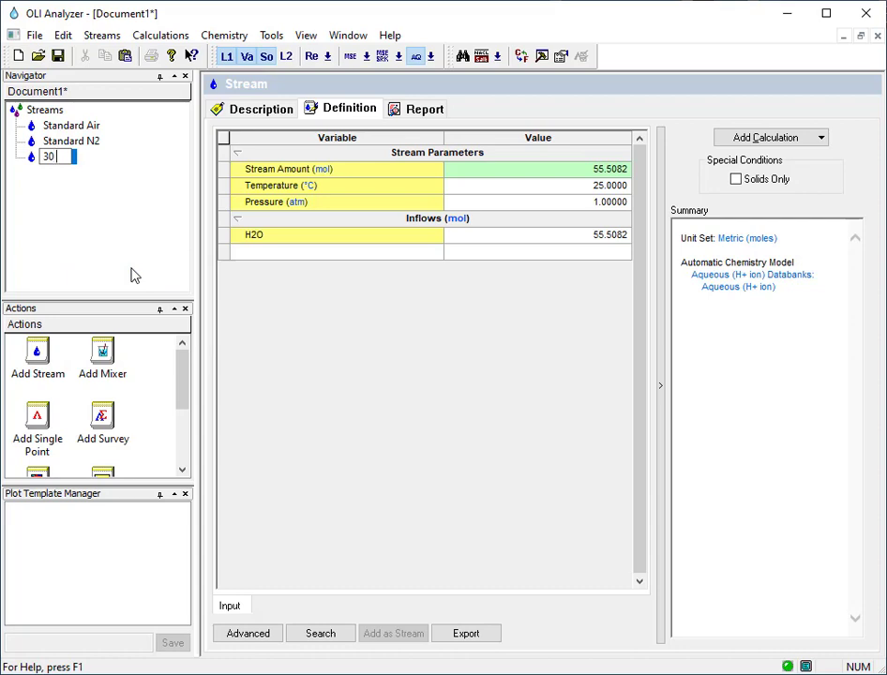
pyautogui.write('wt%')
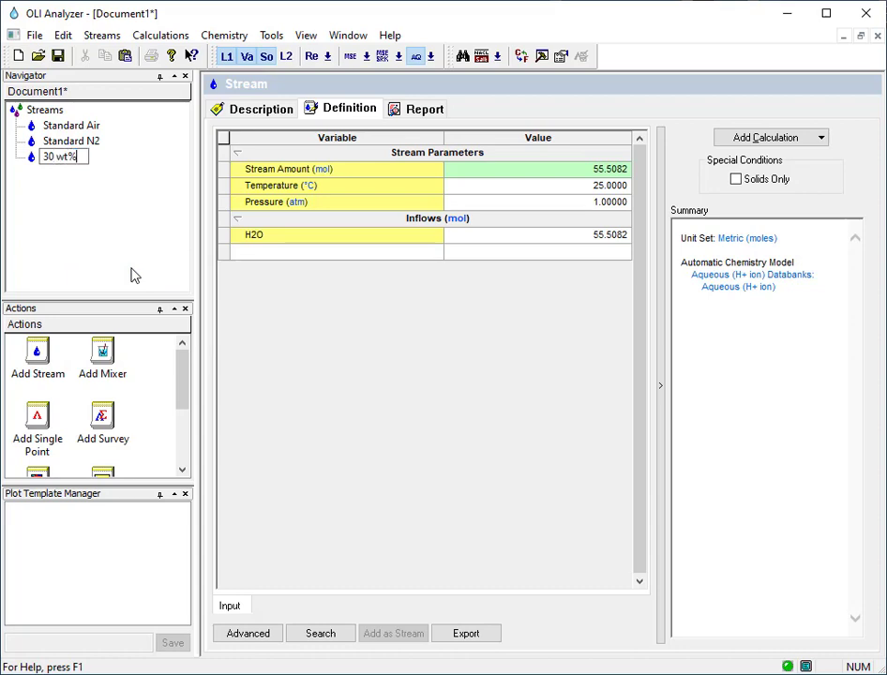
pyautogui.write(' K2CO3')
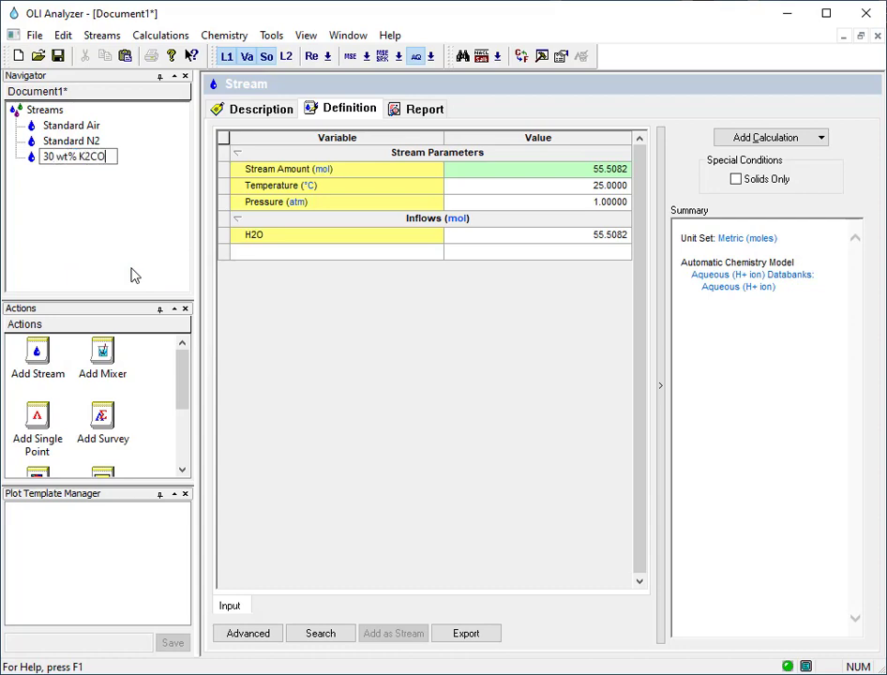
pyautogui.press('Return')
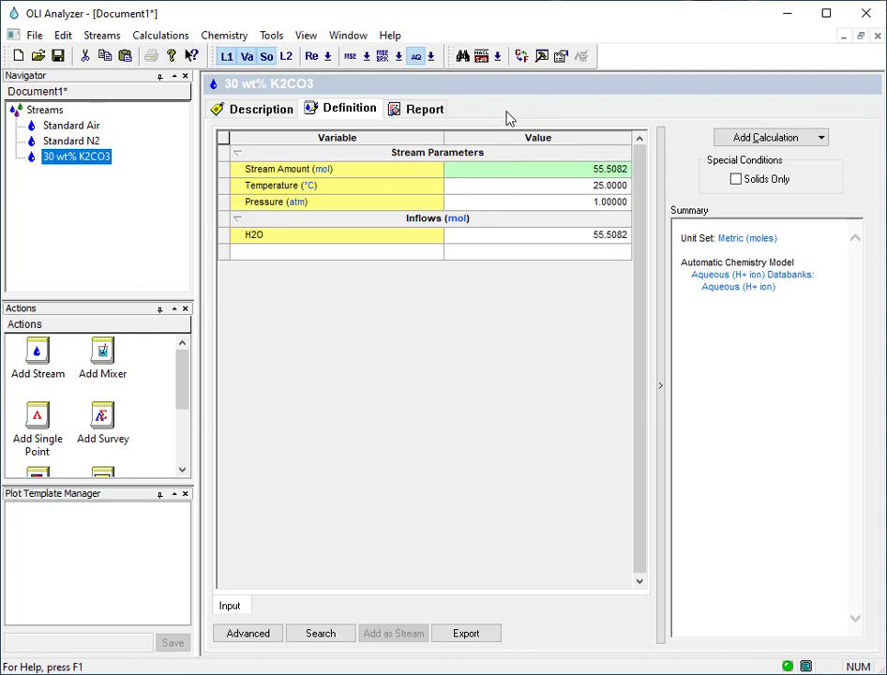
# - Switch the stream's amount units to mass via the Units Manager
pyautogui.click(522, 56)
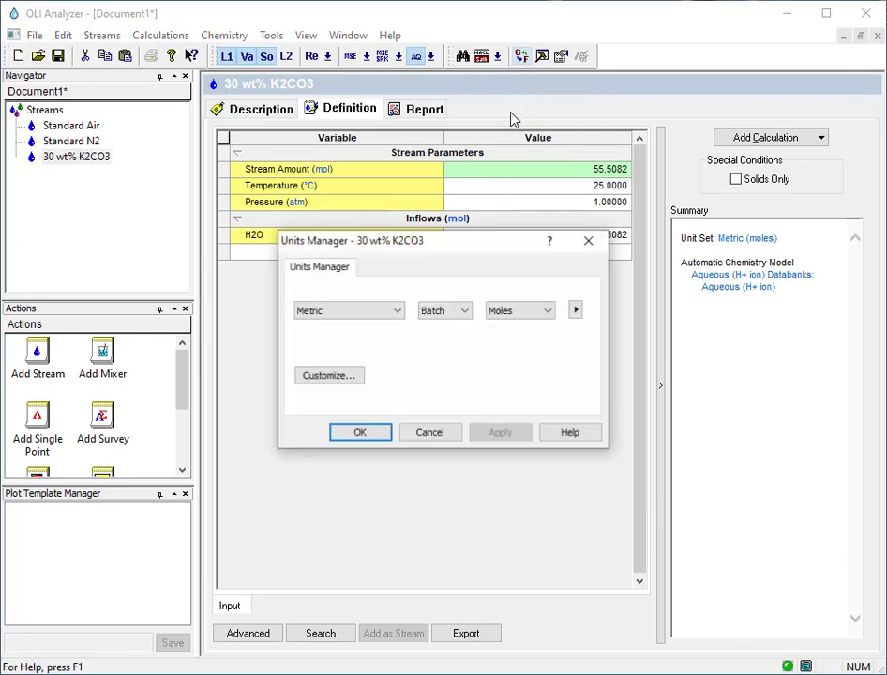
pyautogui.click(547, 311)
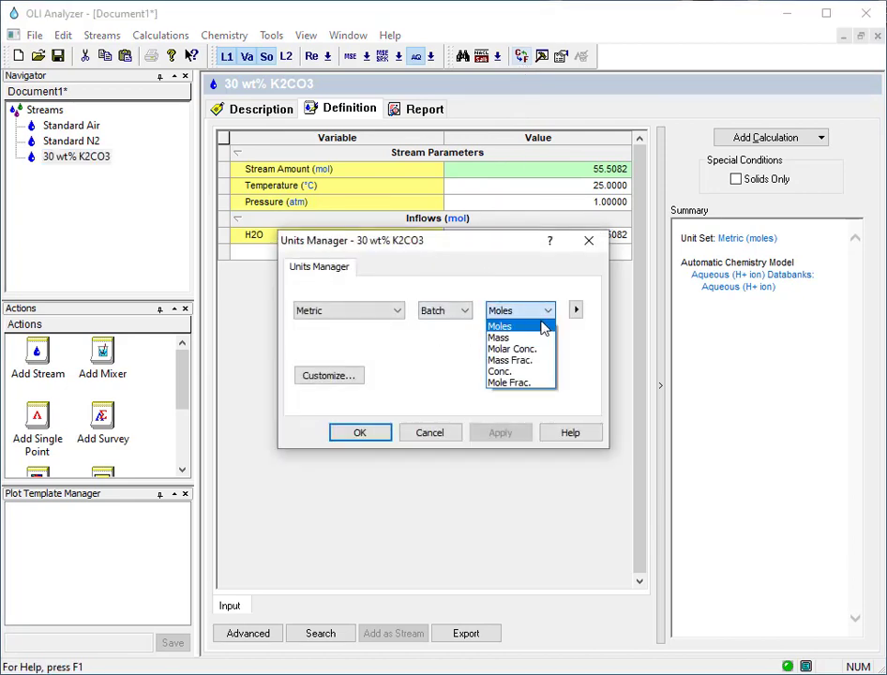
pyautogui.click(511, 338)
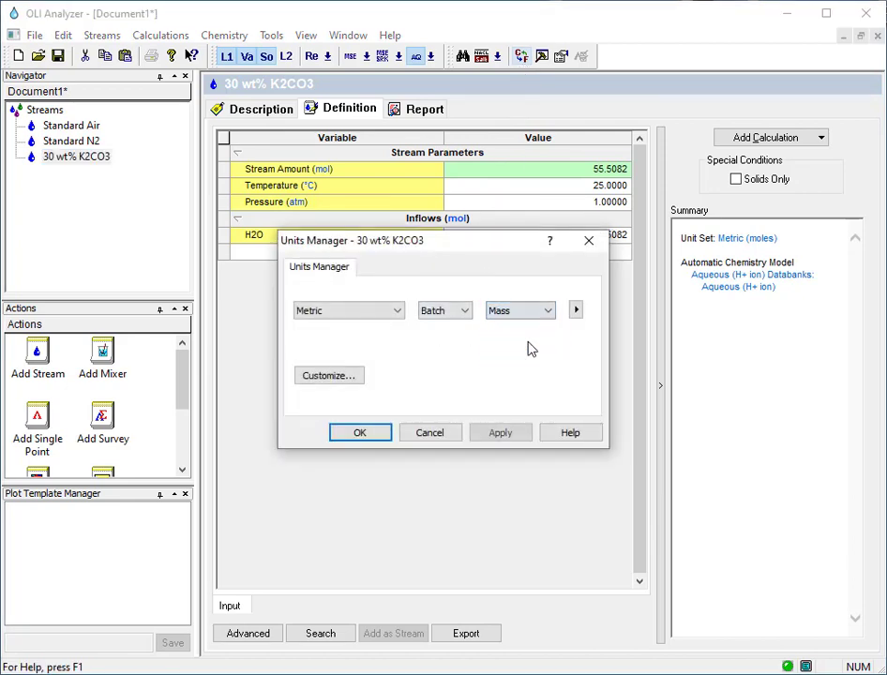
pyautogui.click(362, 432)
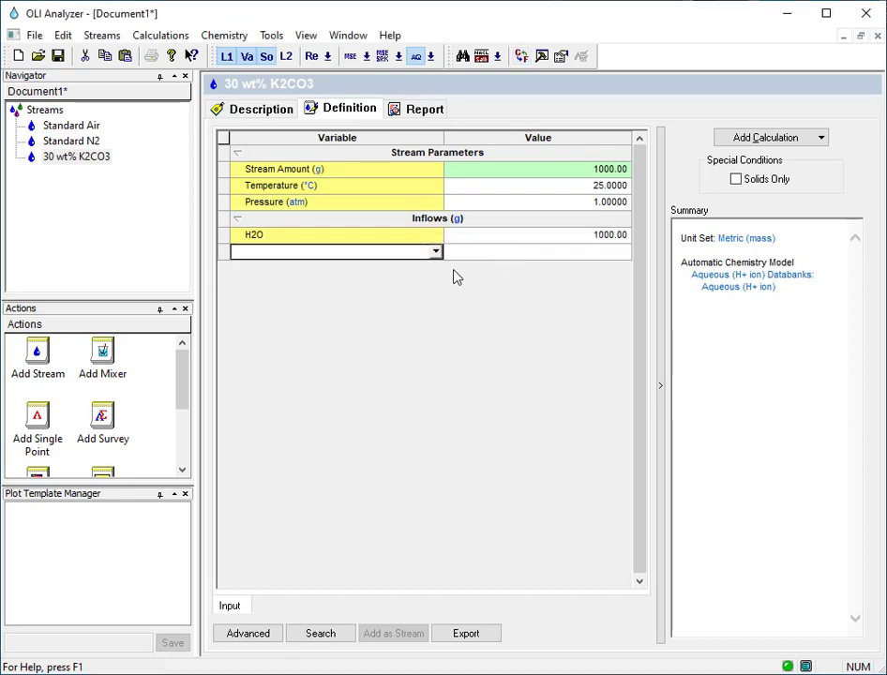
pyautogui.write('K')
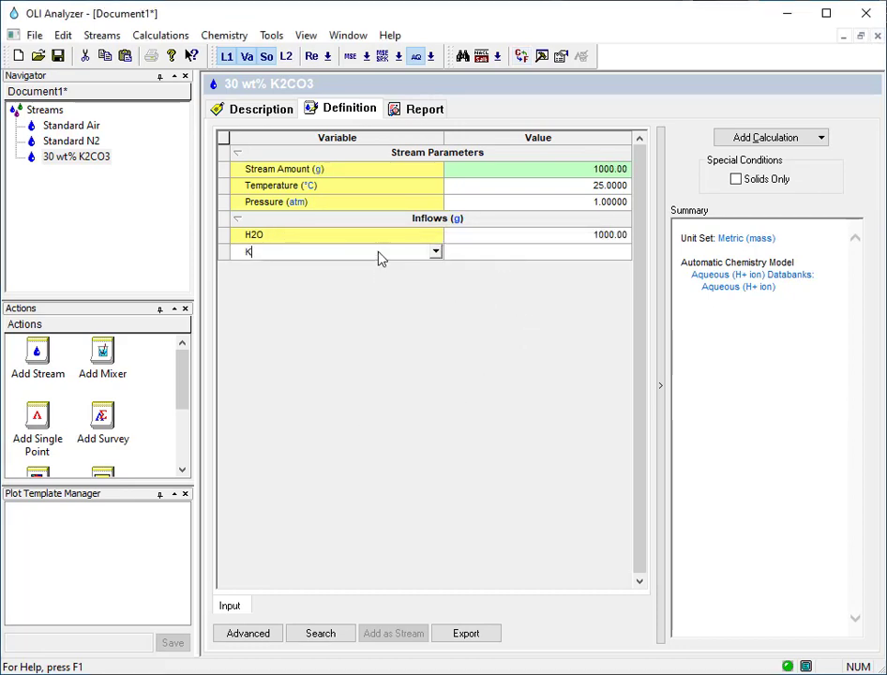
pyautogui.write('2CO3')
# - Add 300 g K2CO3 as an inflow and set water to 700 g
pyautogui.press('Return')
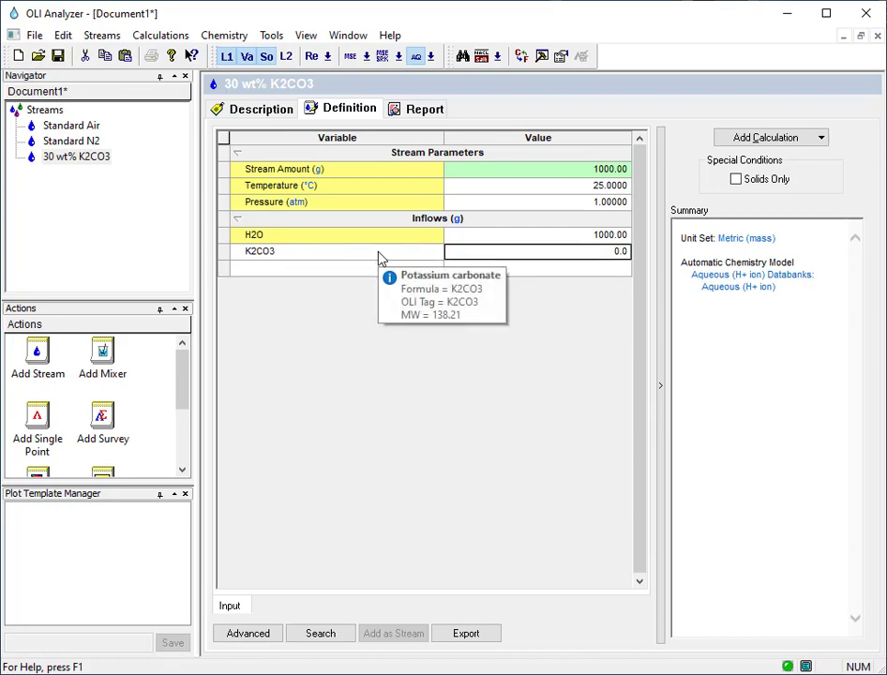
pyautogui.write('30')
pyautogui.press('Return')
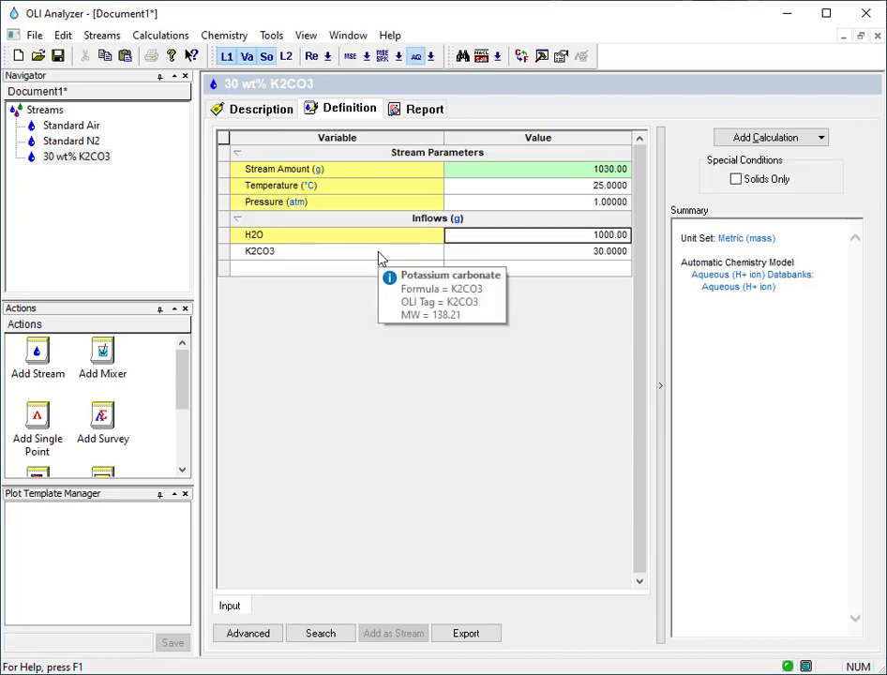
pyautogui.press('Down')
pyautogui.write('300')
pyautogui.press('Return')
pyautogui.press('Up')
pyautogui.write('700')
pyautogui.press('Return')
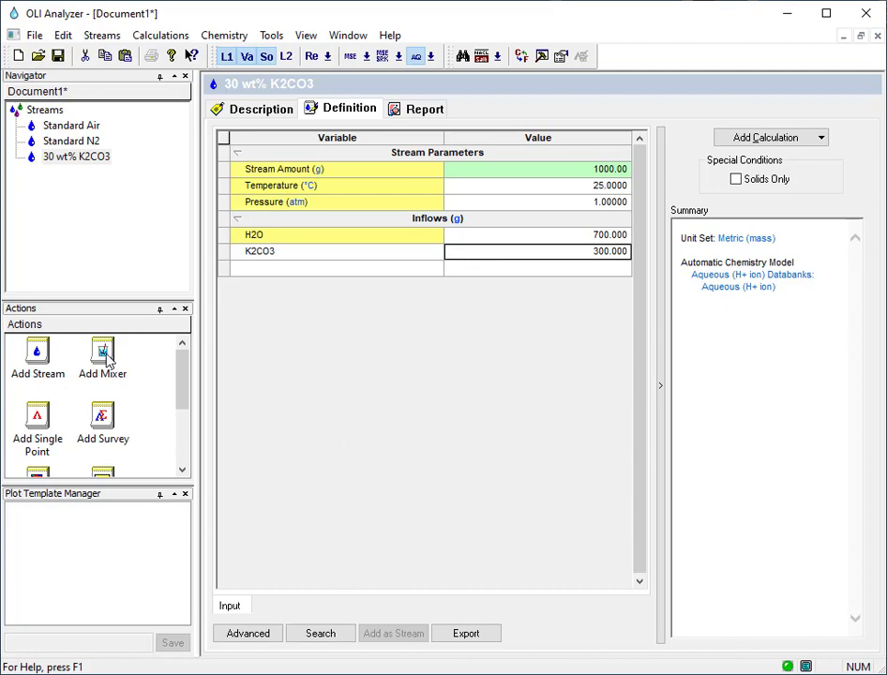
# - Add a mixer and rename it Mixer - With Air
pyautogui.click(103, 357)
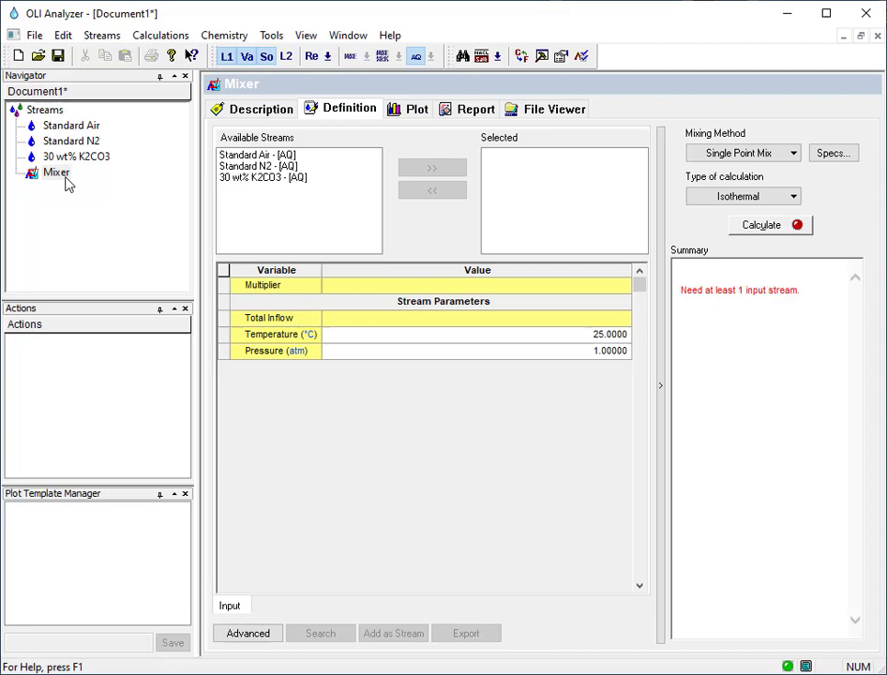
pyautogui.click(59, 174)
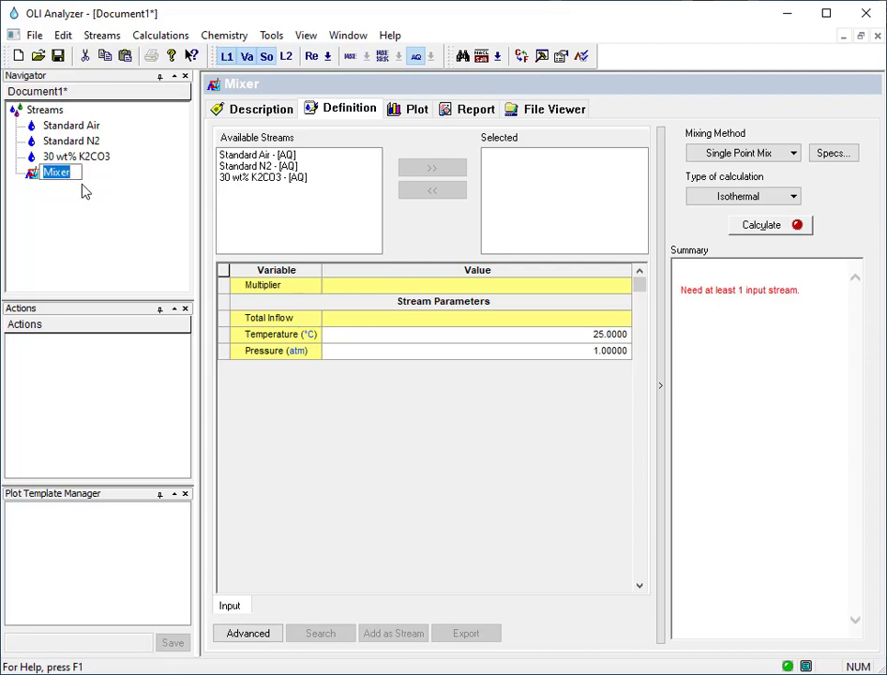
pyautogui.write('Mixer - ')
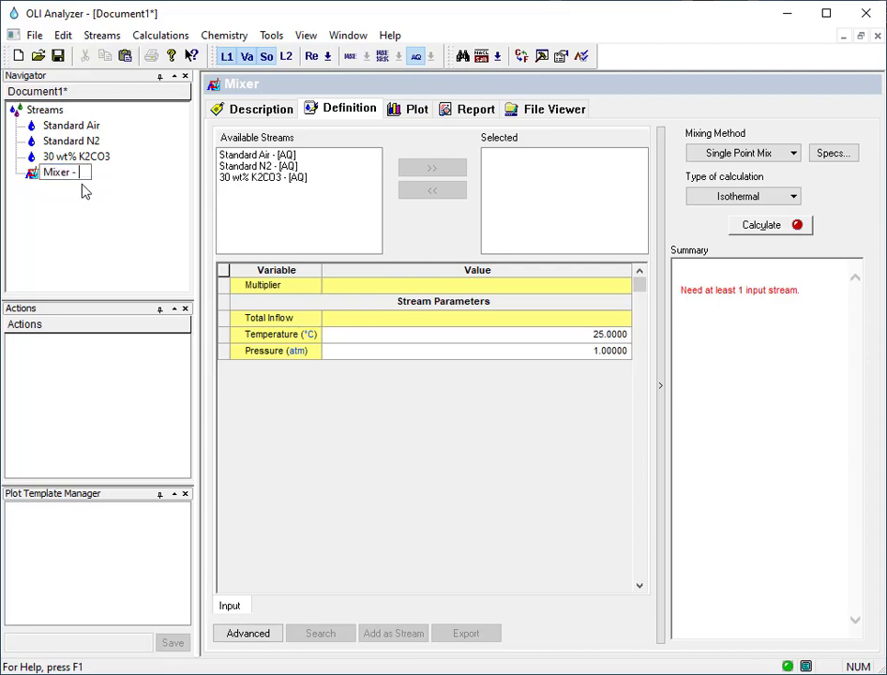
pyautogui.write('With A')
pyautogui.write('ir')
pyautogui.press('Return')
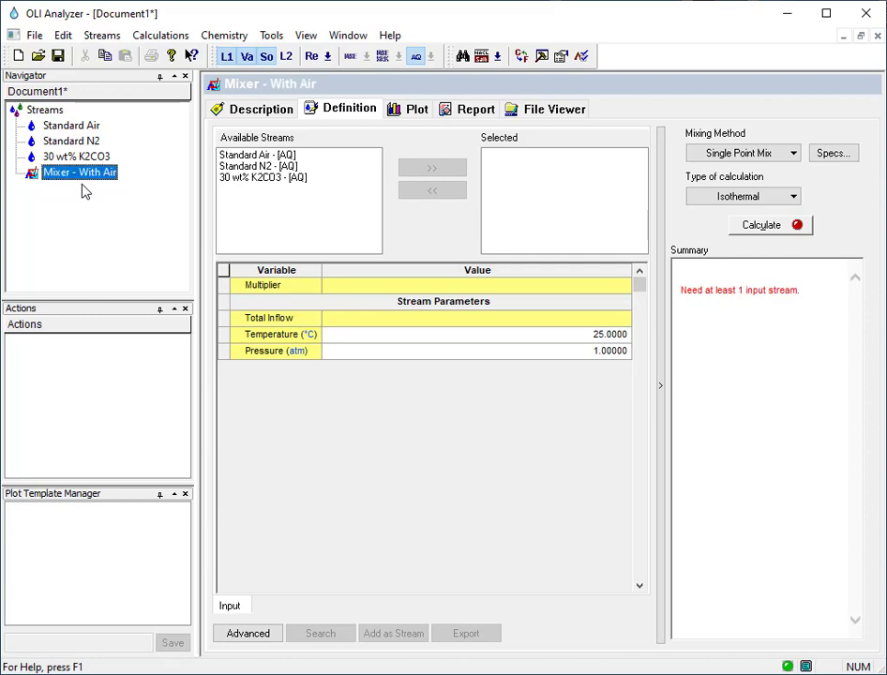
# - Mix 30 wt% K2CO3 with Standard Air and choose the Multiplier mixing method
pyautogui.doubleClick(262, 177)
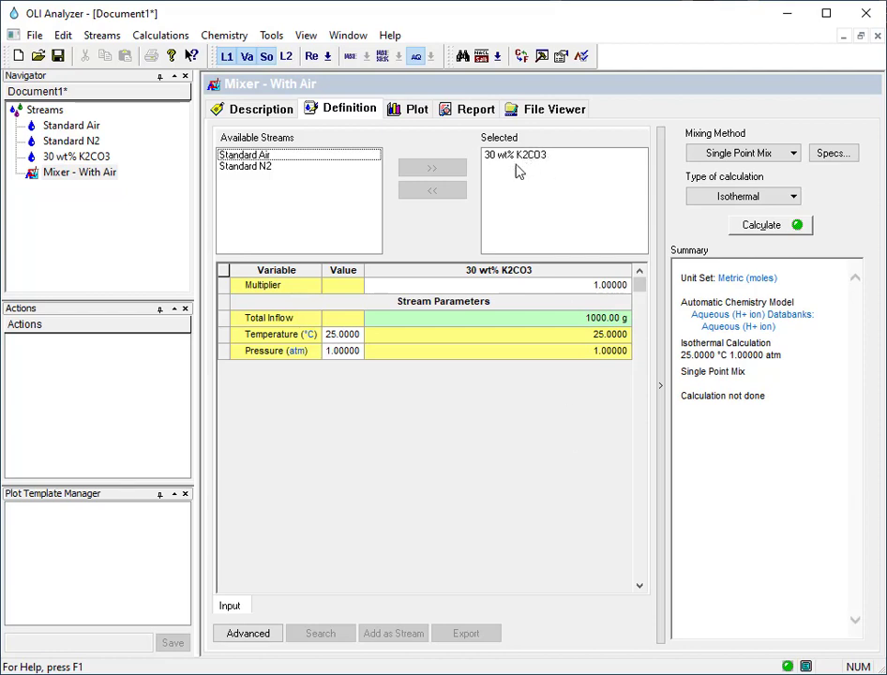
pyautogui.click(255, 156)
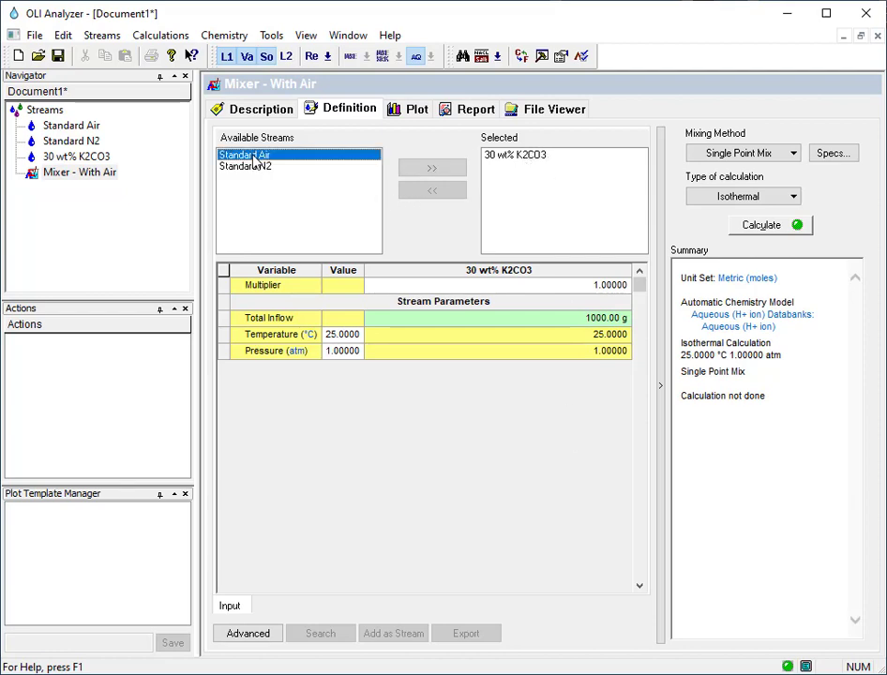
pyautogui.doubleClick(255, 156)
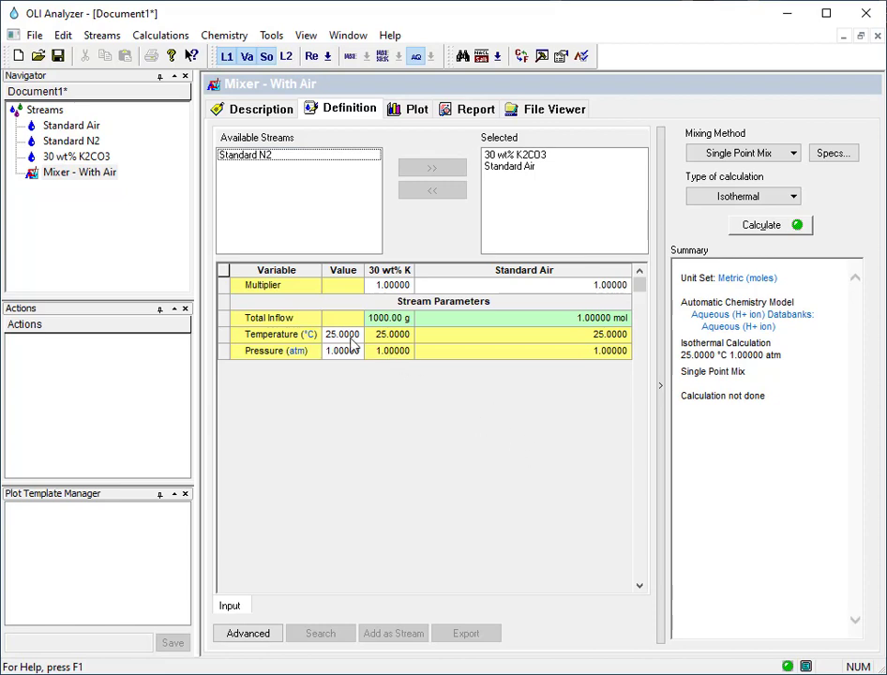
pyautogui.click(786, 153)
pyautogui.click(738, 231)
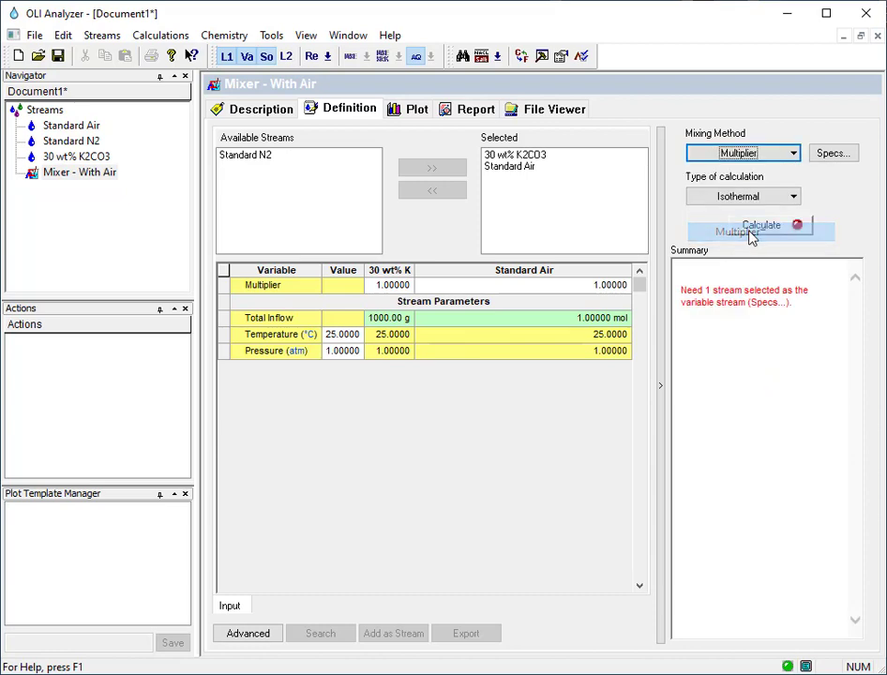
# - Vary Standard Air in the survey, ranging 0.0 to 3.0e-3 over 100 steps
pyautogui.click(833, 153)
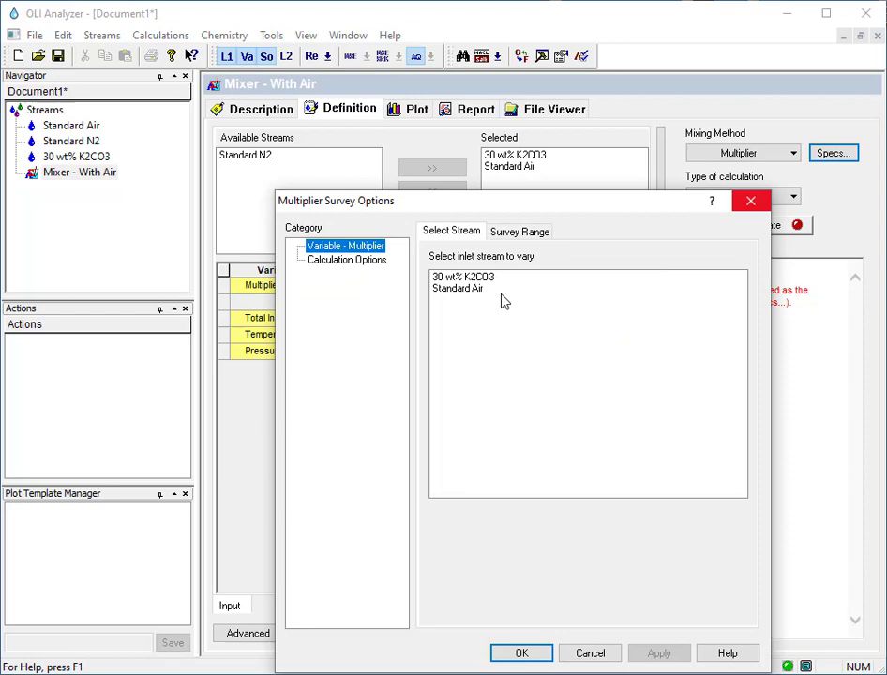
pyautogui.click(474, 288)
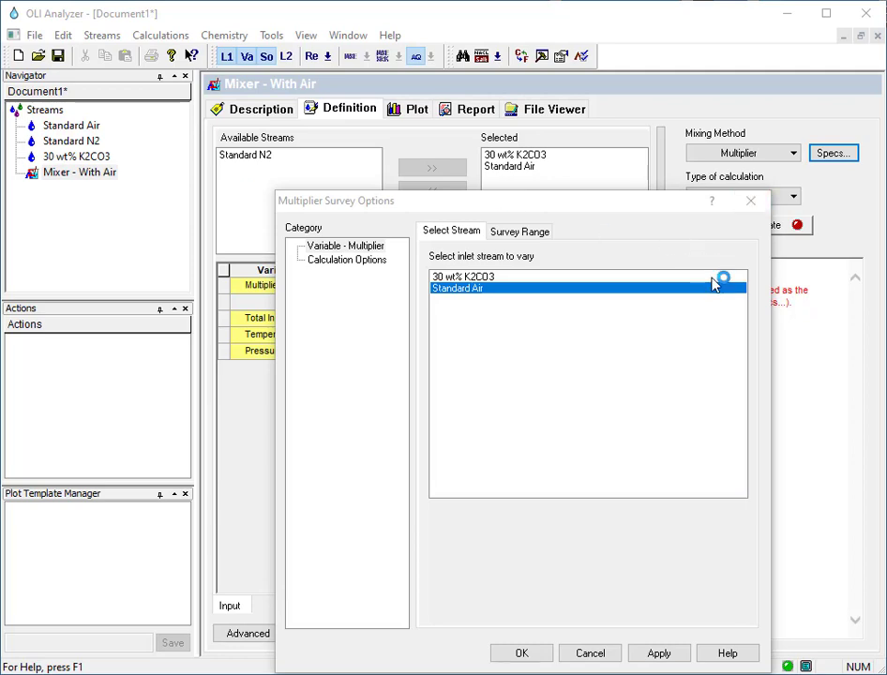
pyautogui.click(520, 231)
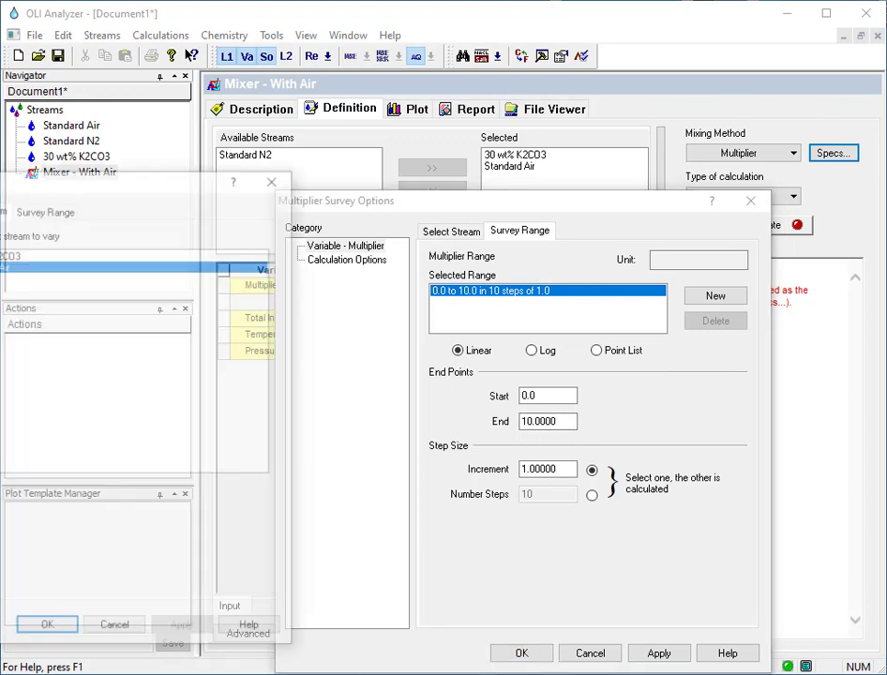
pyautogui.moveTo(39, 179); pyautogui.dragTo(0, 178)
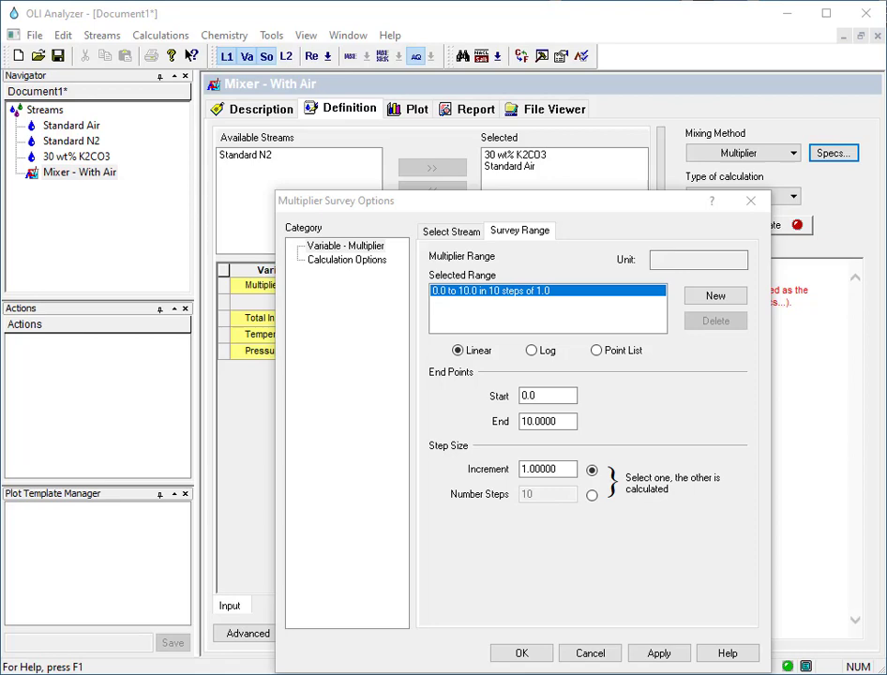
pyautogui.moveTo(572, 421); pyautogui.dragTo(511, 422)
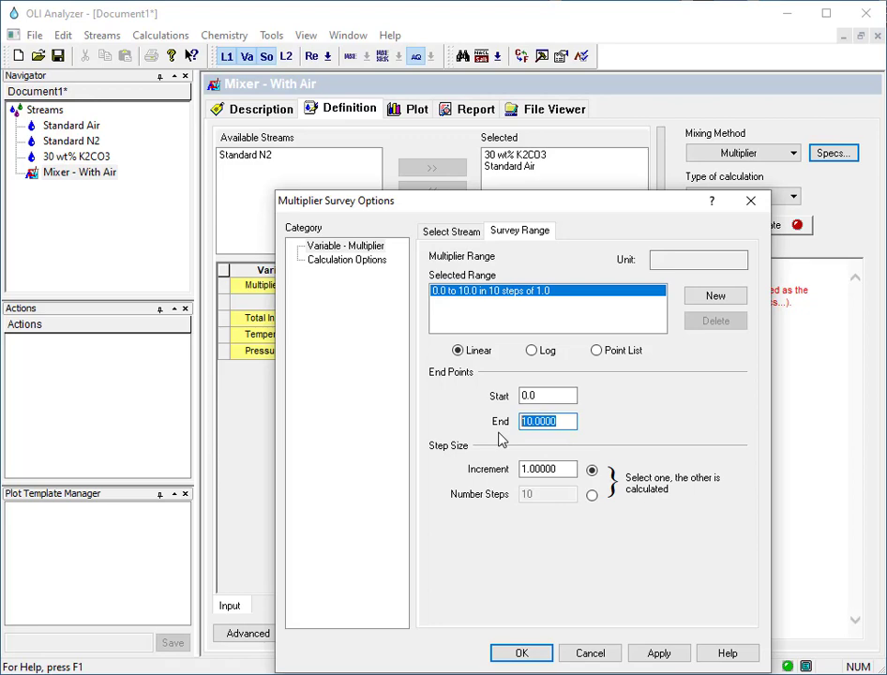
pyautogui.write('3e-3')
pyautogui.press('Tab')
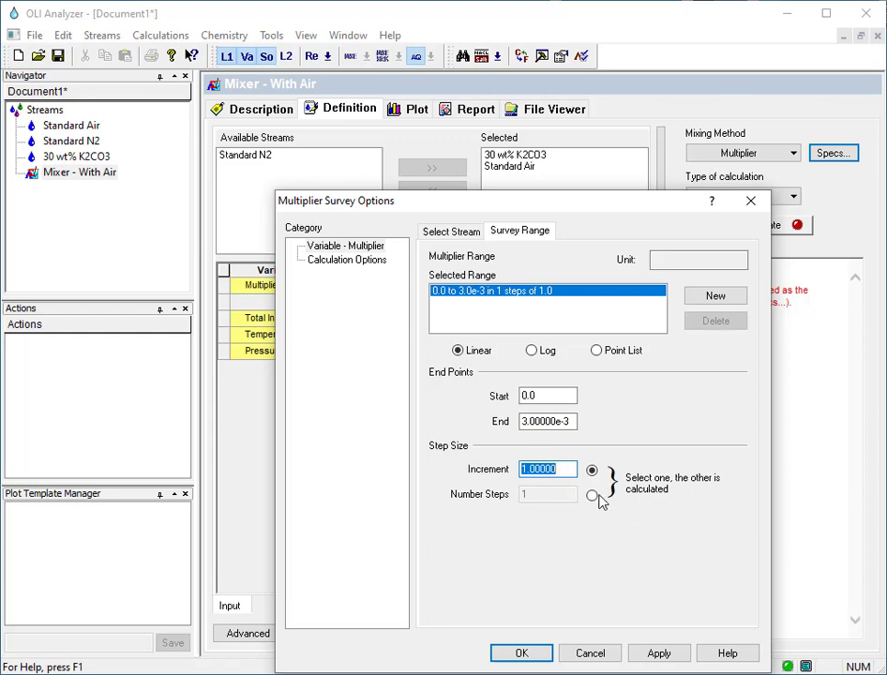
pyautogui.click(592, 495)
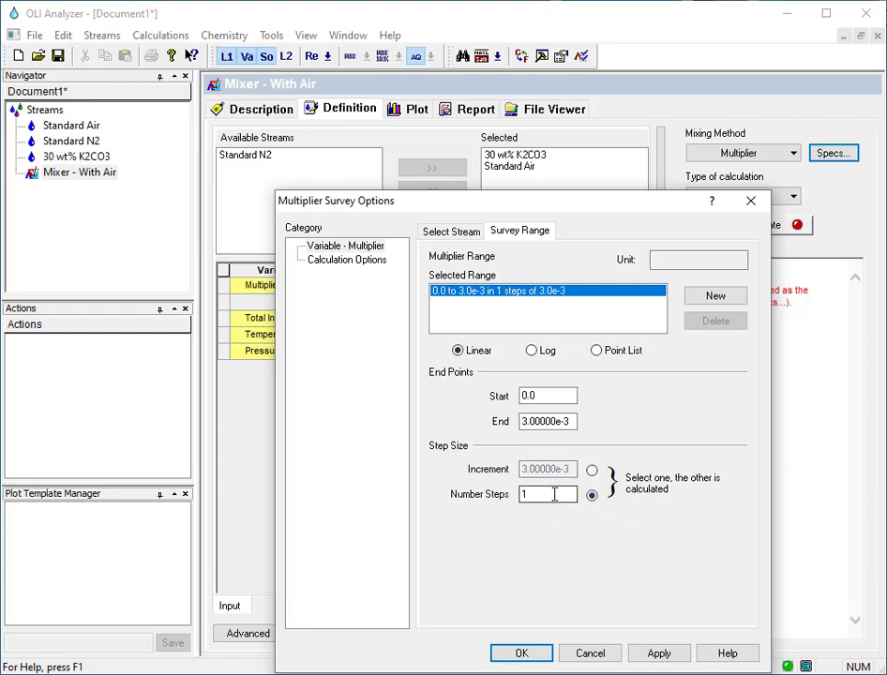
pyautogui.moveTo(554, 494); pyautogui.dragTo(501, 490)
pyautogui.press('Tab')
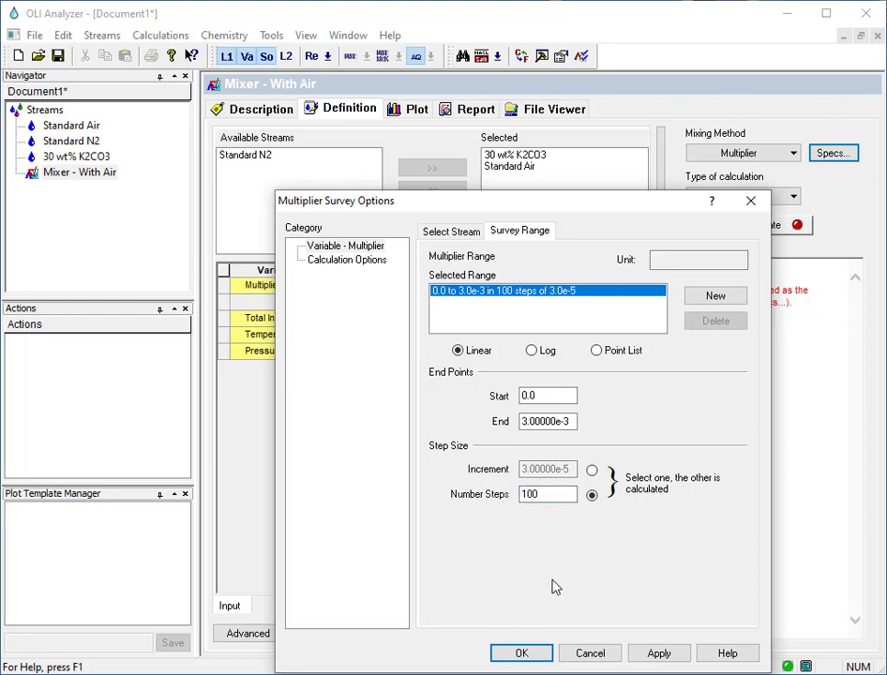
# - Accept the survey options and calculate the multiplier survey
pyautogui.click(521, 653)
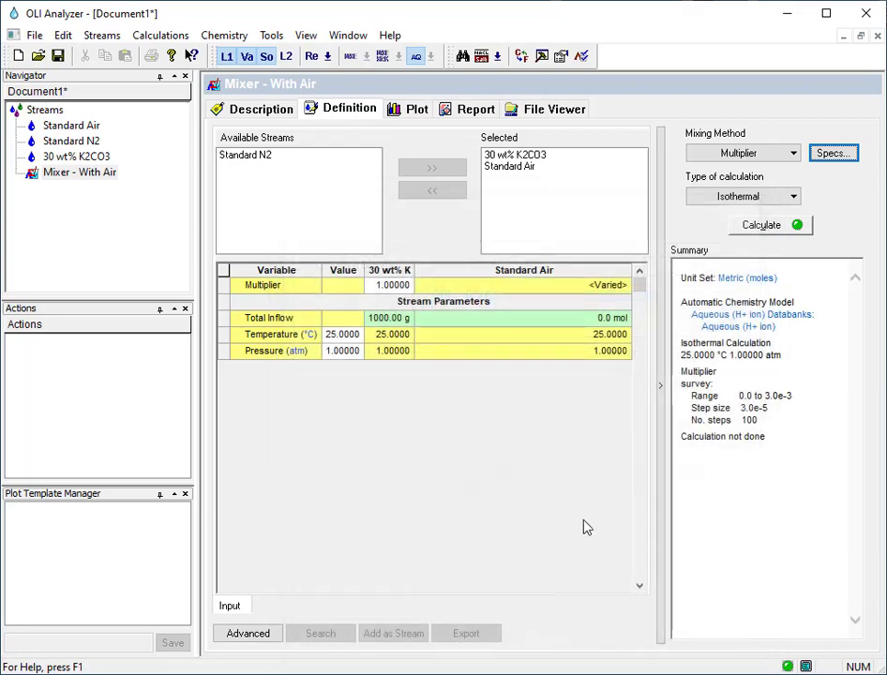
pyautogui.click(762, 225)
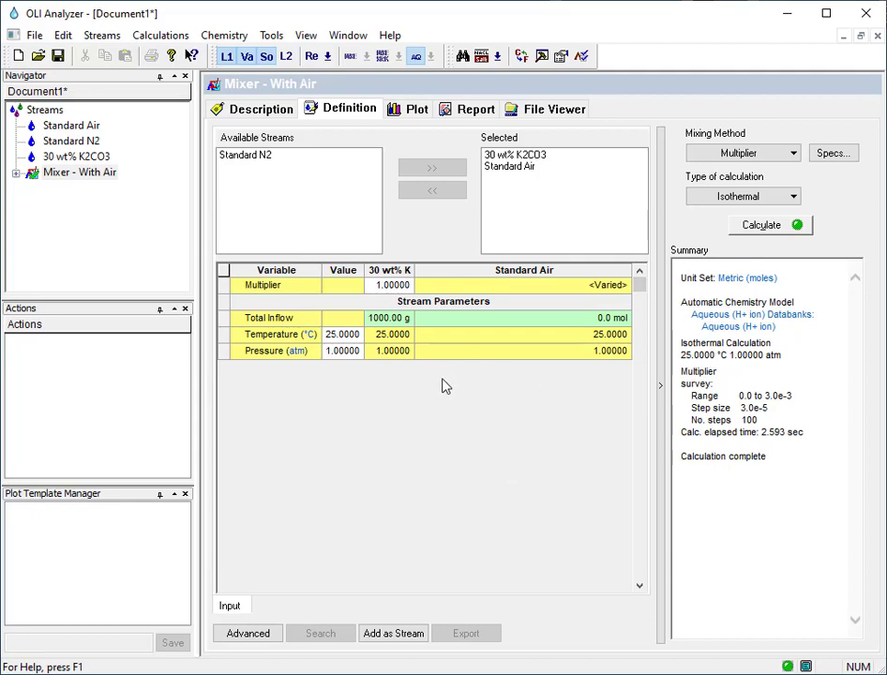
# - Replace Dominant Aqueous with Moles (True) - Vapor on the Y1 axis of the survey plot
pyautogui.click(414, 110)
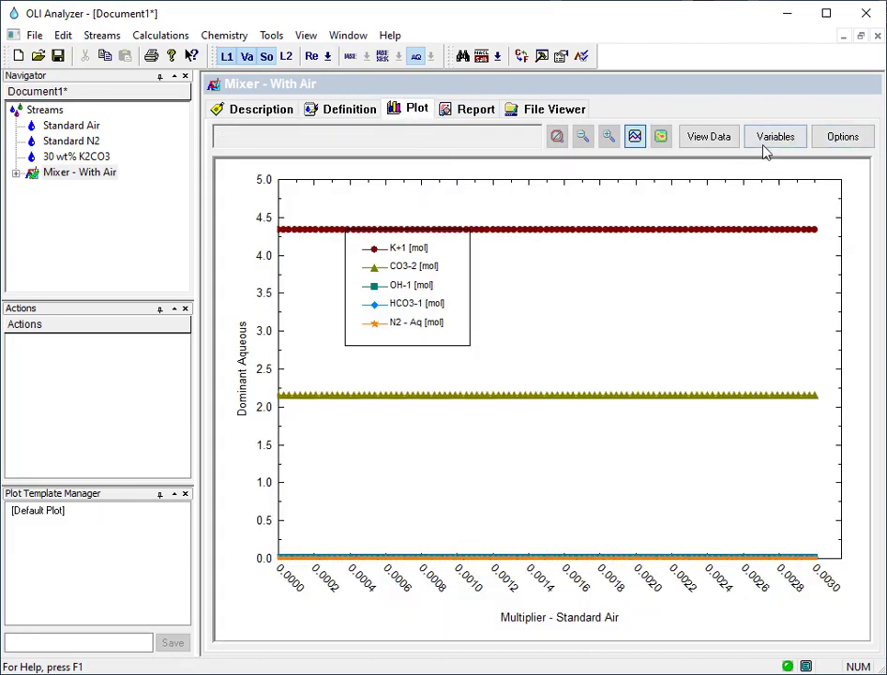
pyautogui.click(775, 136)
pyautogui.doubleClick(610, 232)
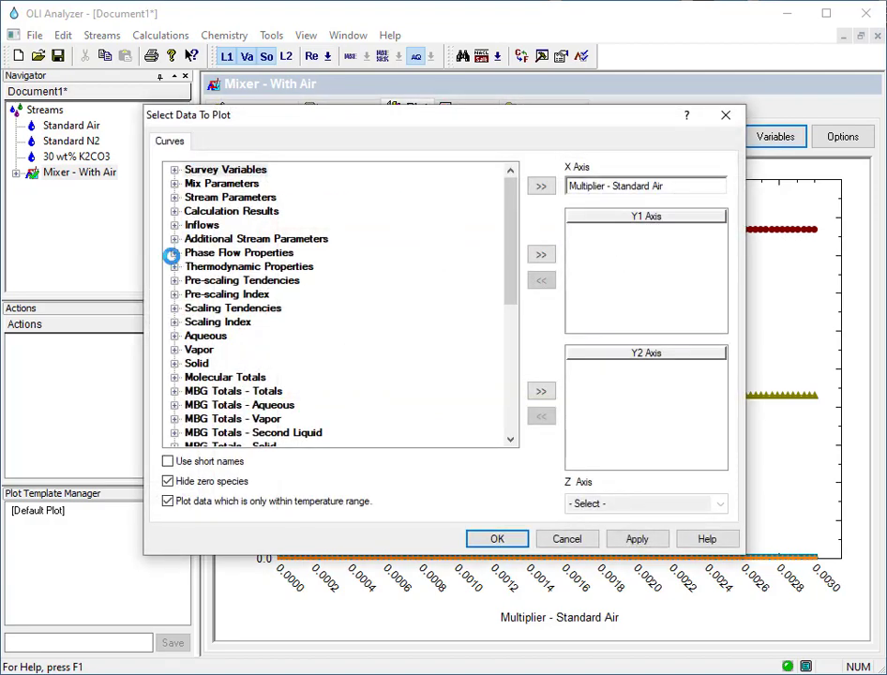
pyautogui.click(174, 253)
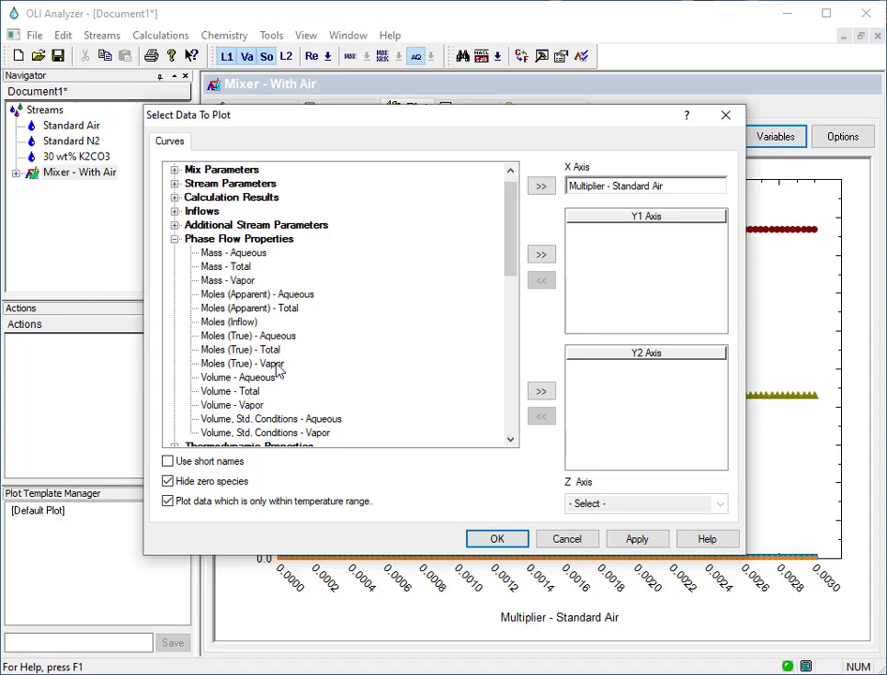
pyautogui.click(242, 364)
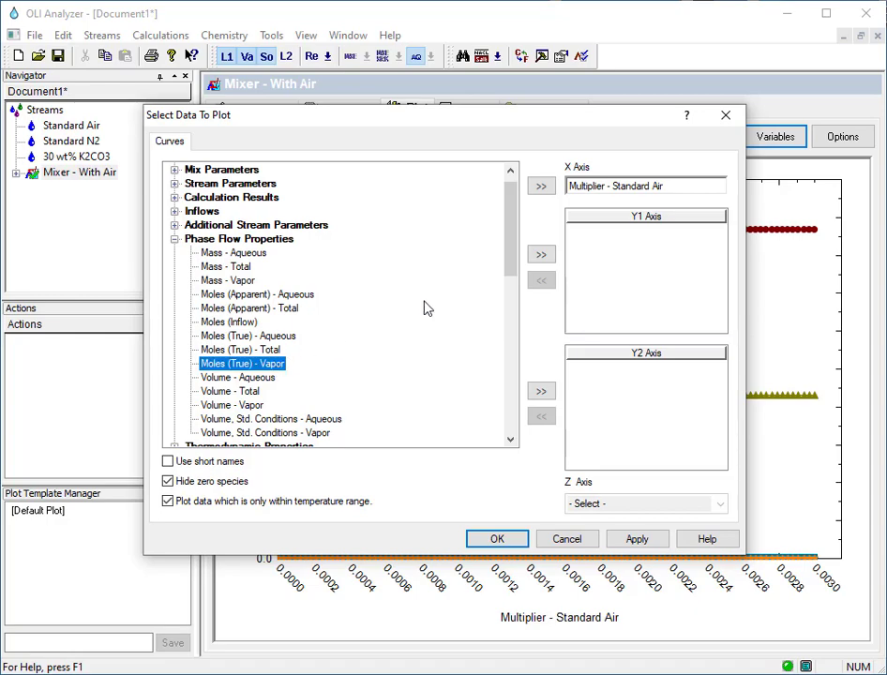
pyautogui.click(542, 256)
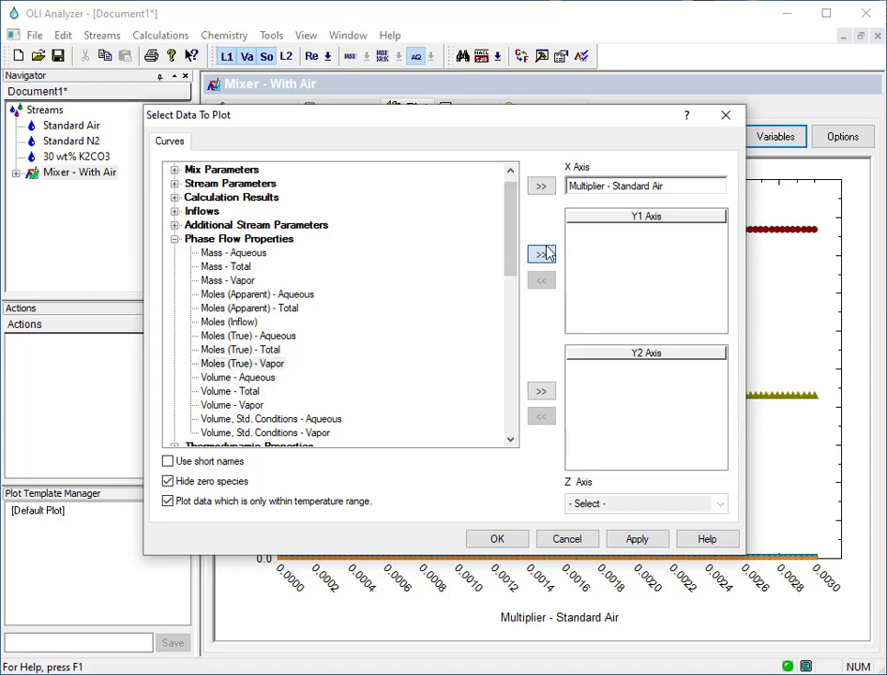
pyautogui.click(497, 540)
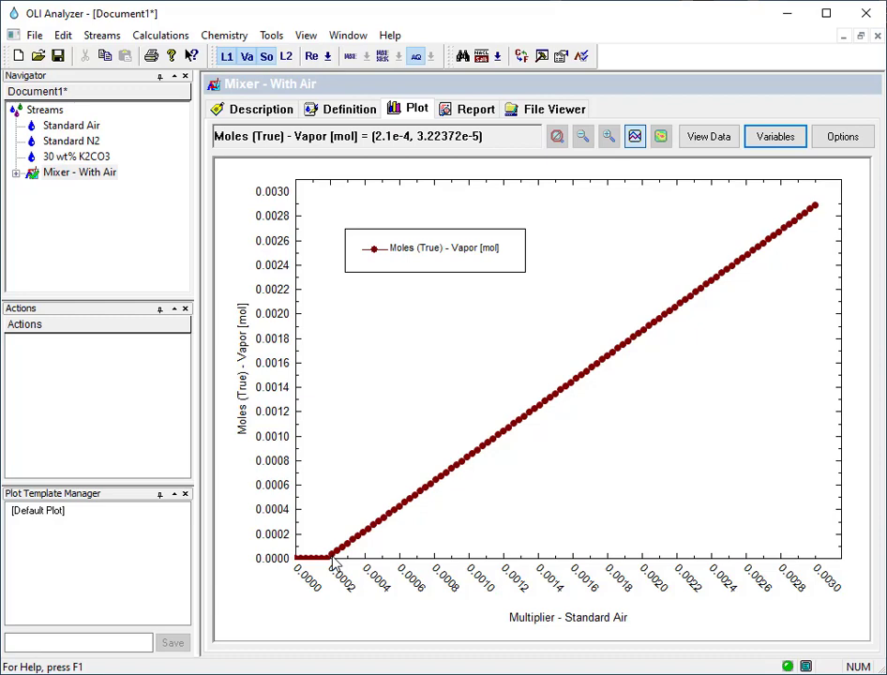
# - Expand the mixer's result points and view the vapour amount at multiplier 2.1e-4
pyautogui.click(17, 174)
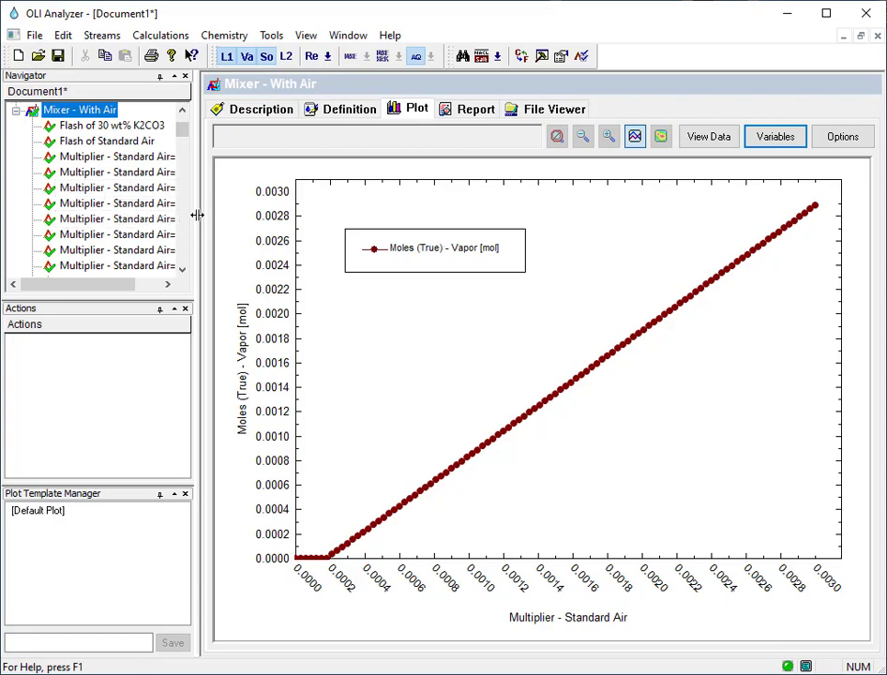
pyautogui.moveTo(199, 214); pyautogui.dragTo(241, 214)
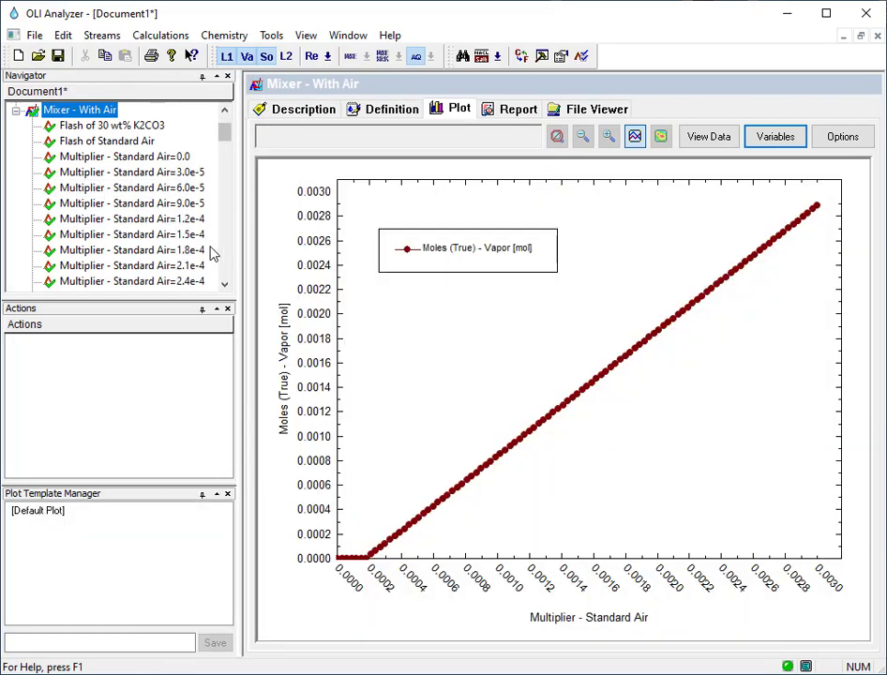
pyautogui.click(131, 266)
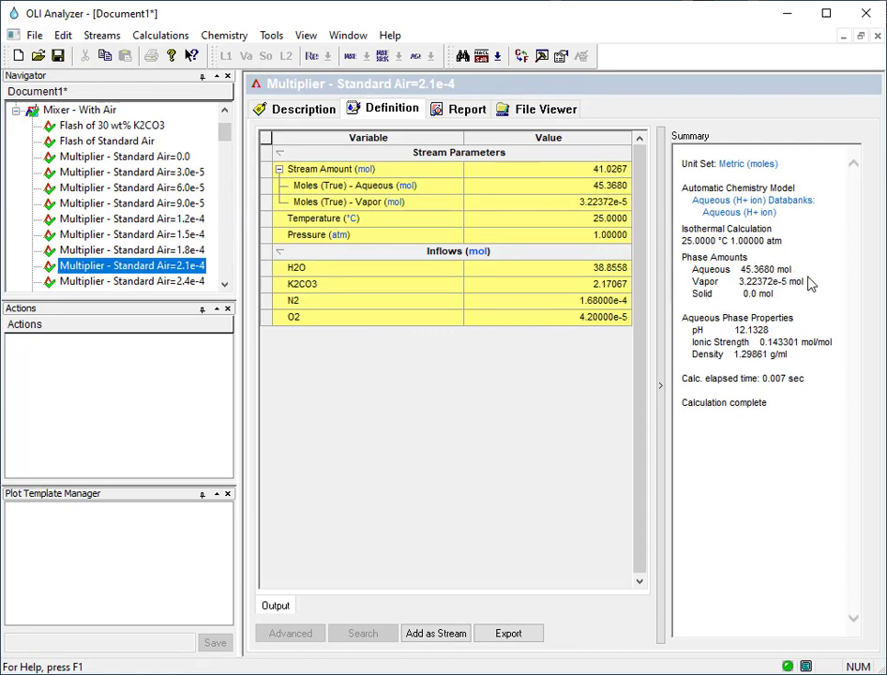
pyautogui.moveTo(793, 269); pyautogui.dragTo(741, 281)
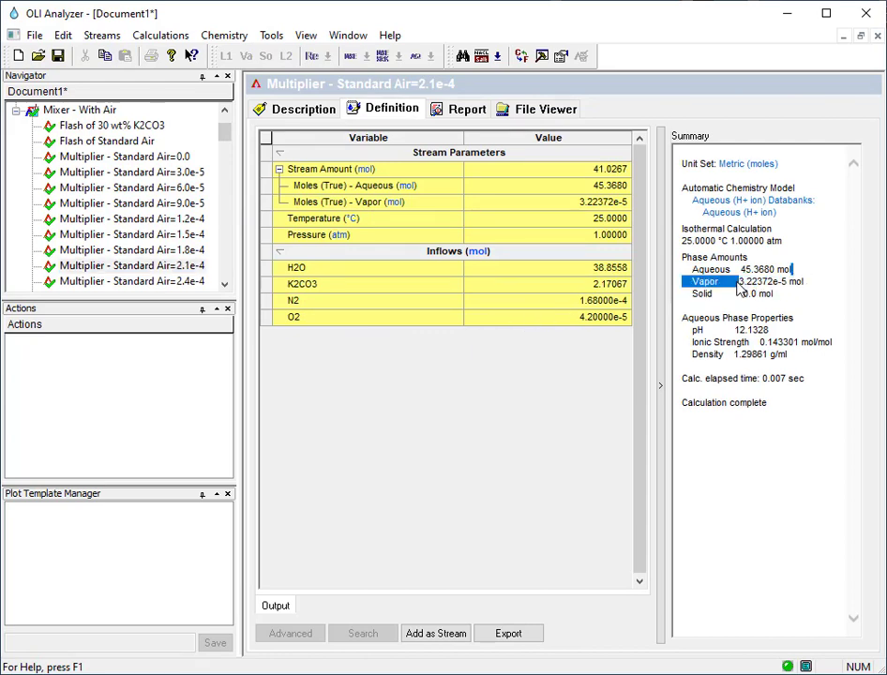
# - Compare the 1.8e-4 and 1.5e-4 results, then return to the 2.1e-4 point
pyautogui.click(131, 249)
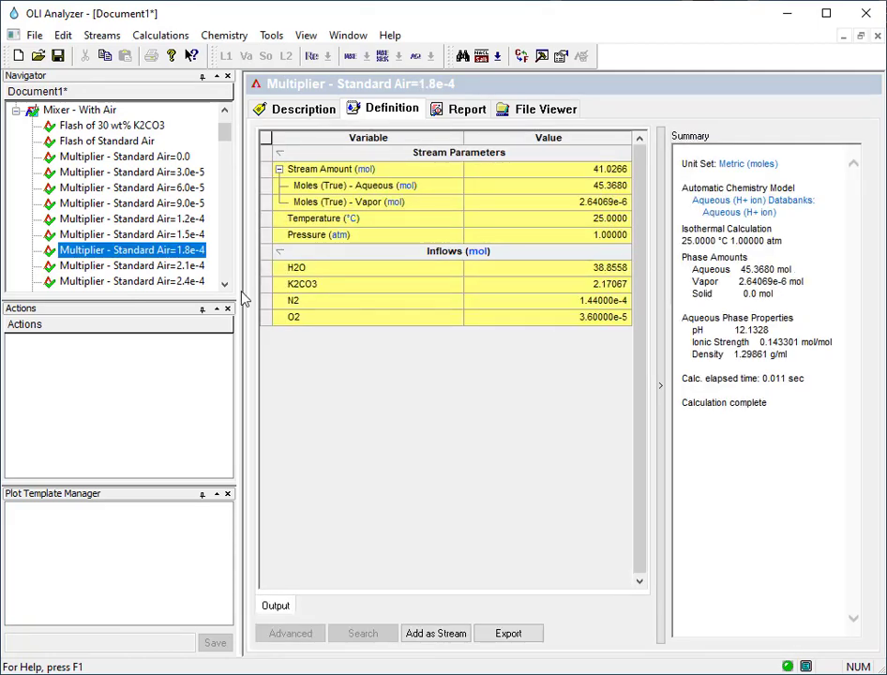
pyautogui.click(132, 234)
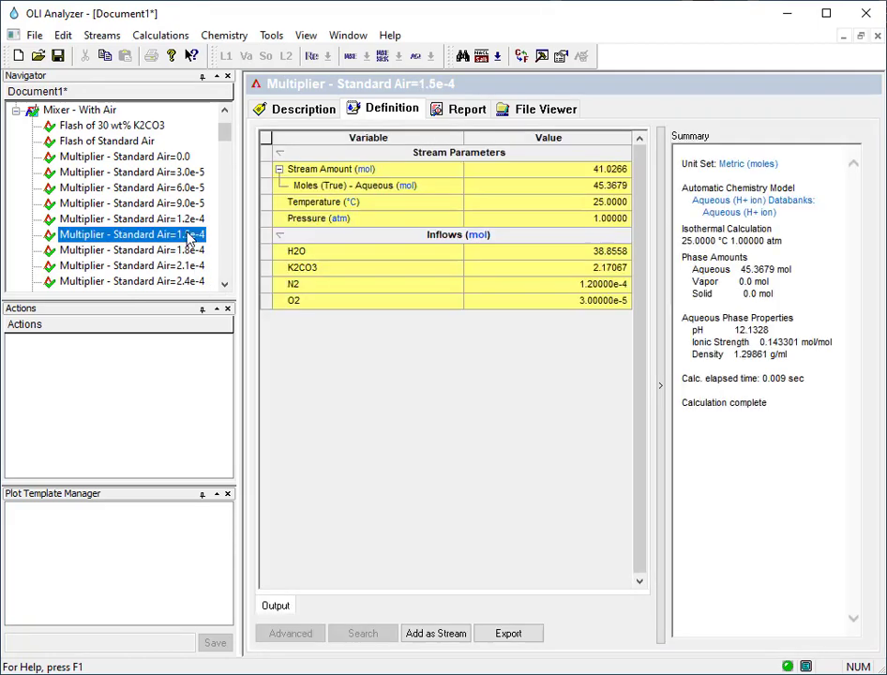
pyautogui.click(265, 319)
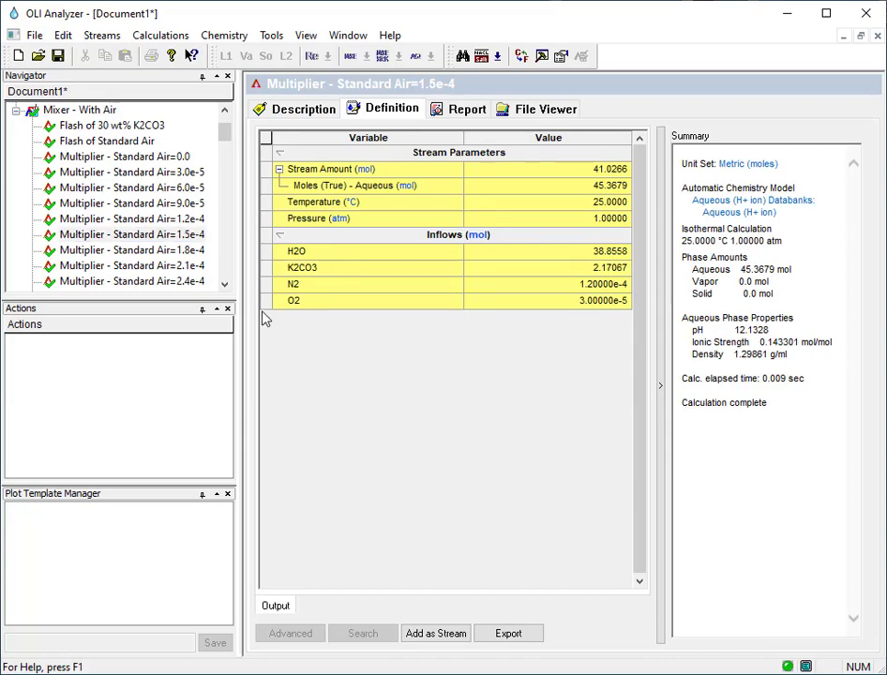
pyautogui.click(131, 265)
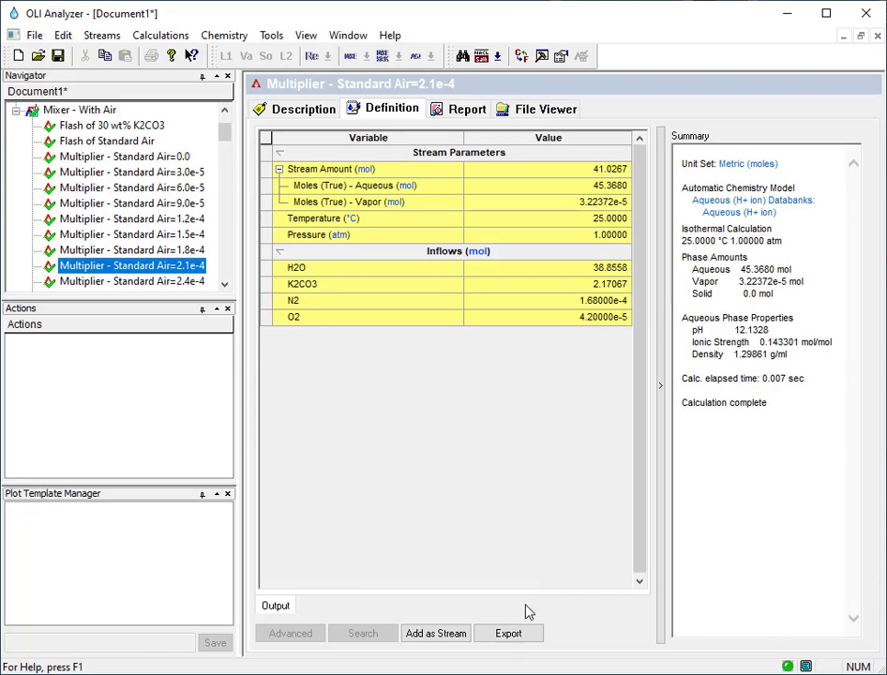
# - Export the 2.1e-4 result as stream 'Multiplier - Standard Air=2.1e-4, Exported' and open it
pyautogui.click(437, 634)
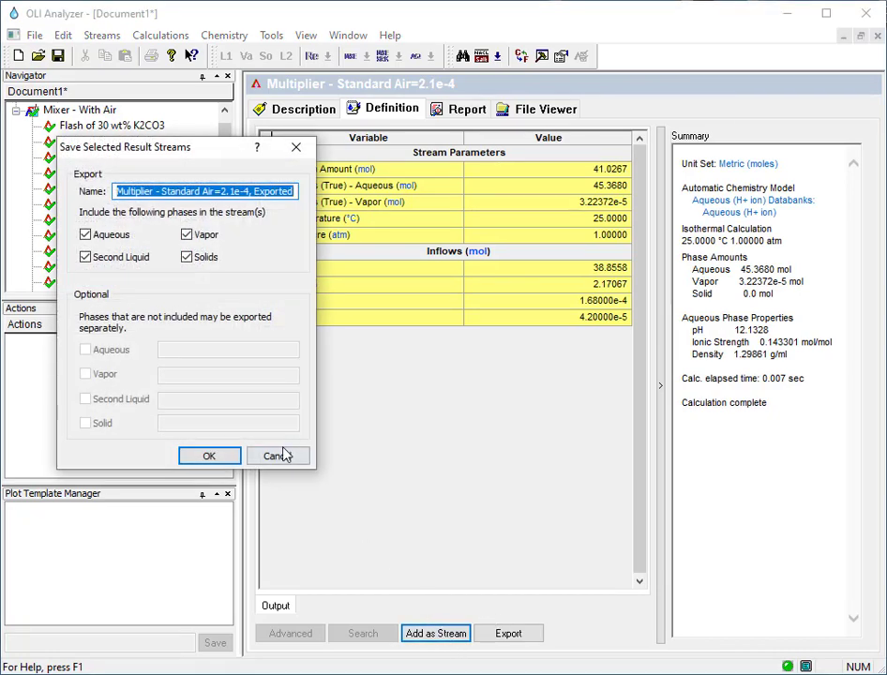
pyautogui.click(209, 455)
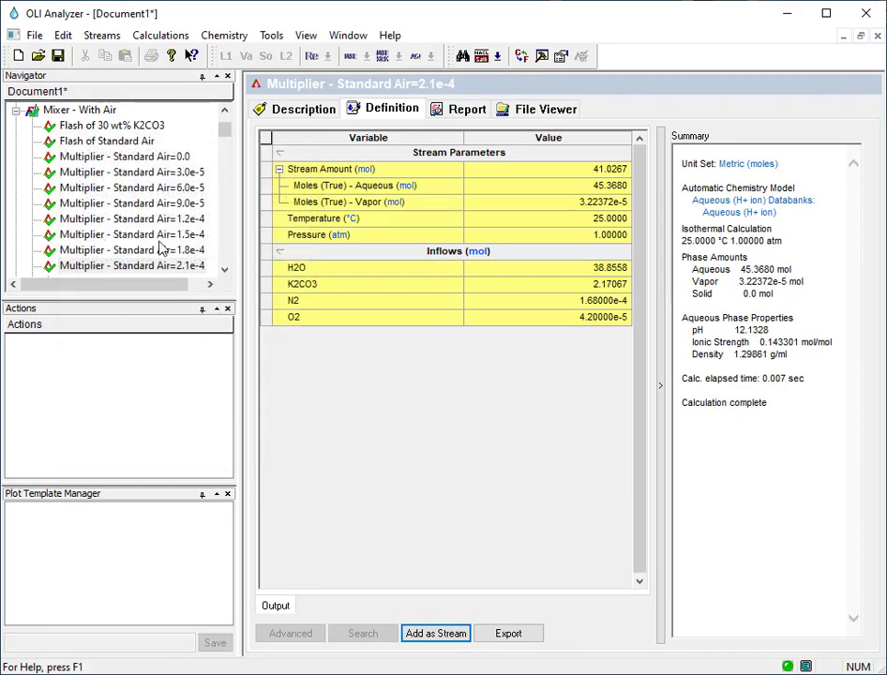
pyautogui.click(17, 110)
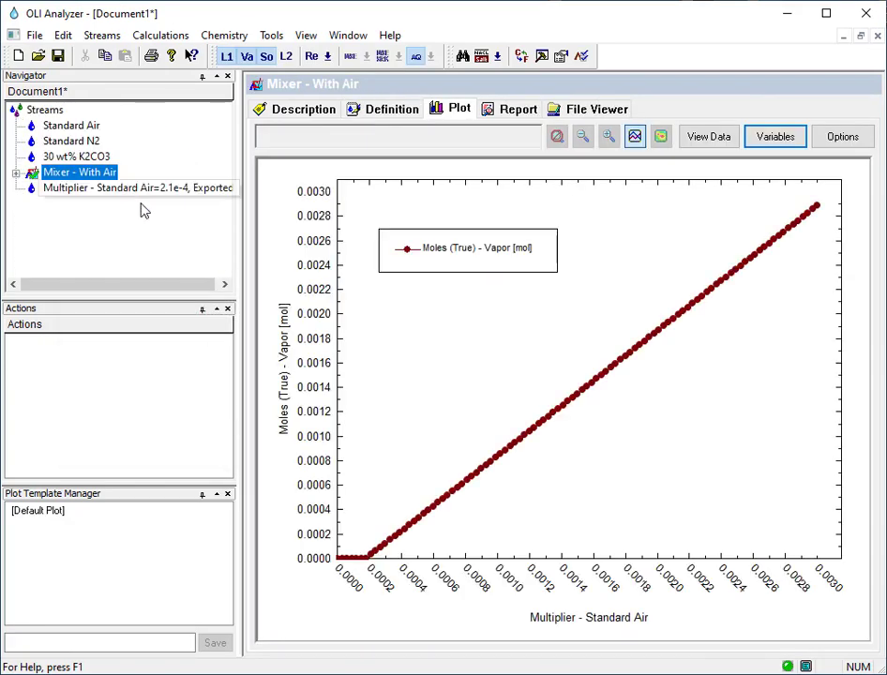
pyautogui.click(139, 188)
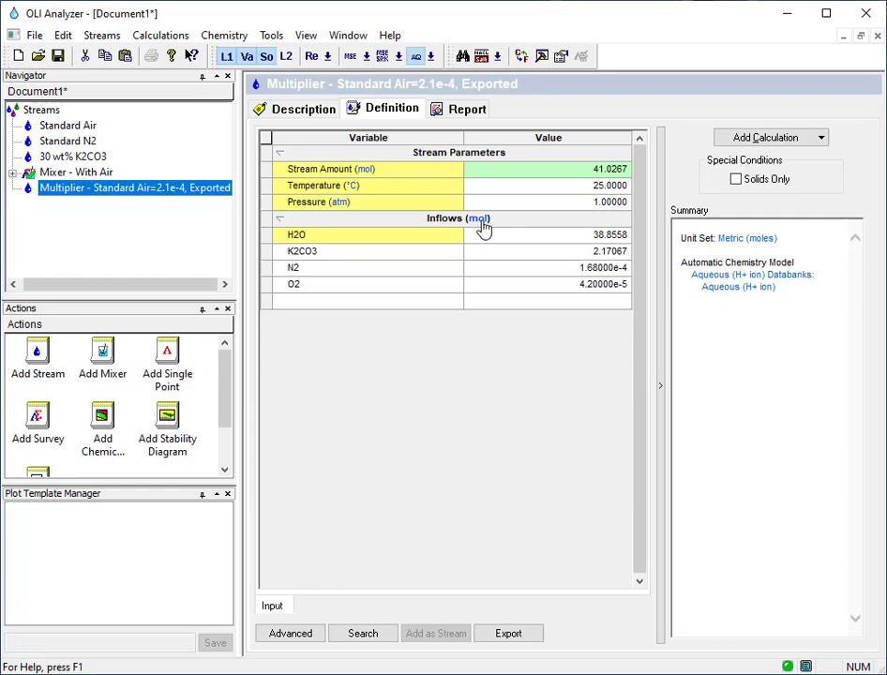
# - Switch the exported stream's amount basis from moles to mass in the Units Manager
pyautogui.click(522, 56)
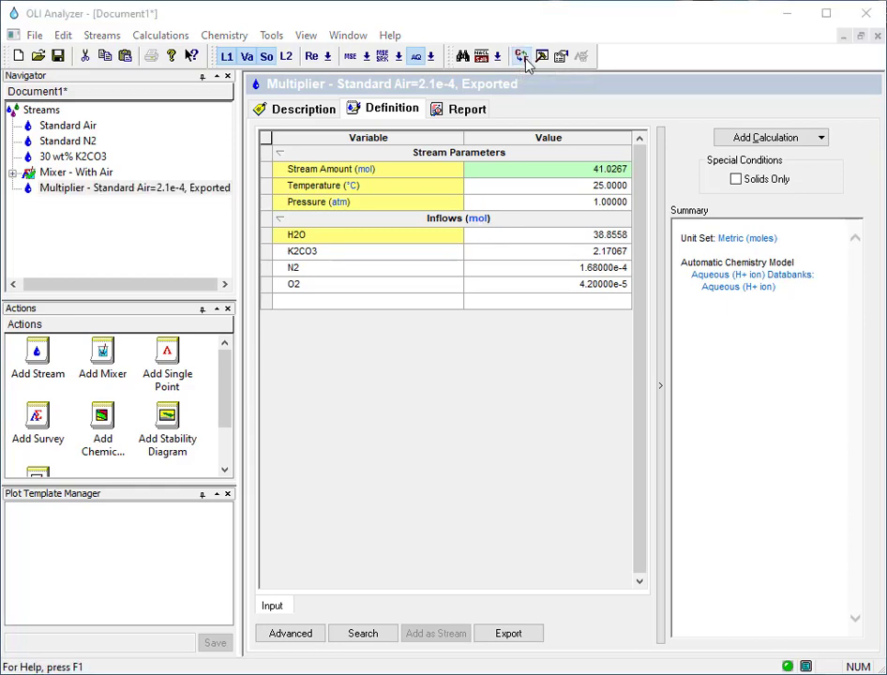
pyautogui.click(524, 310)
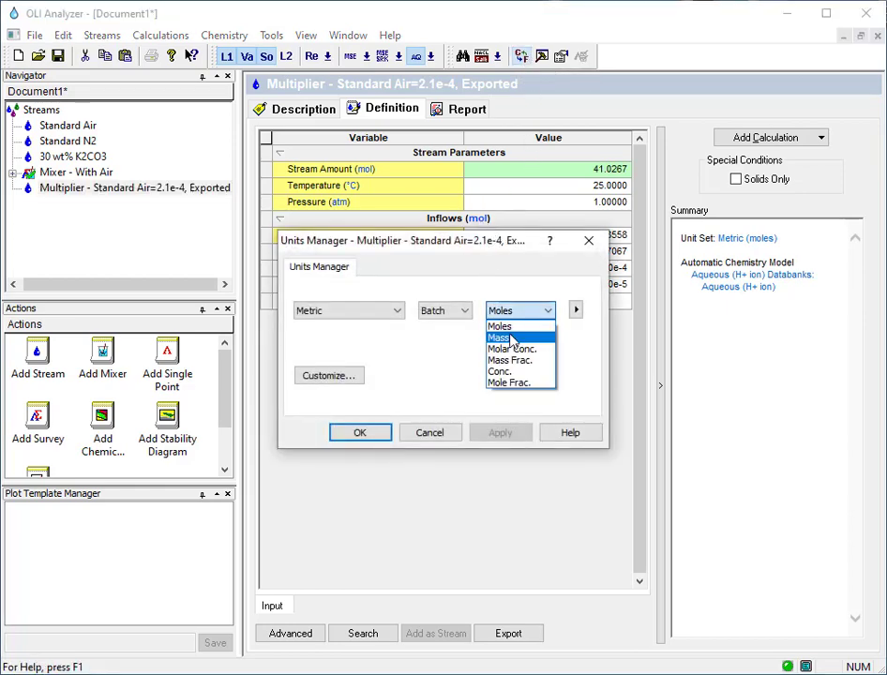
pyautogui.click(511, 337)
pyautogui.click(360, 432)
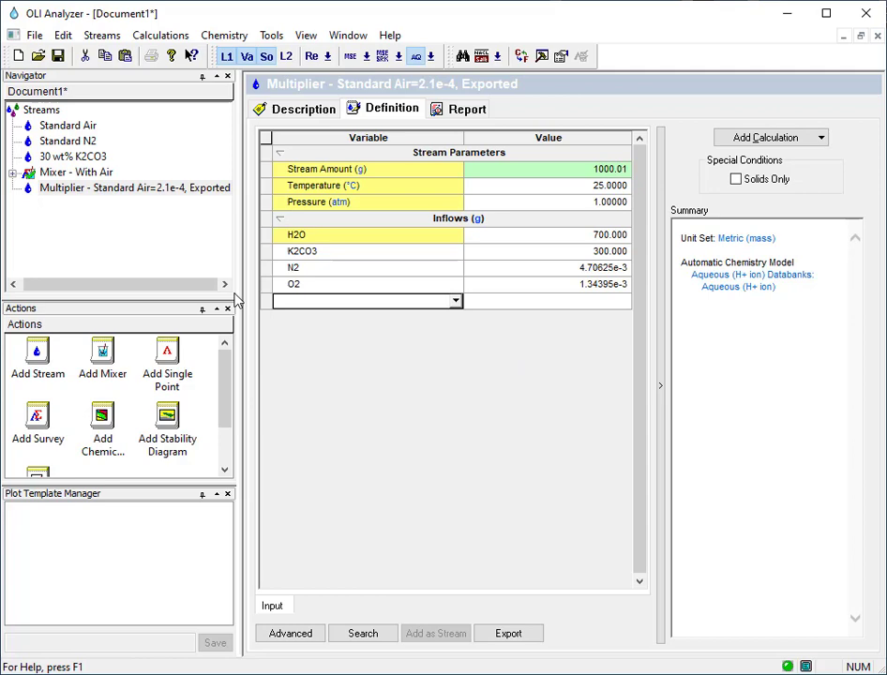
# - Add a corrosion rates calculation surveyed over temperature and run it
pyautogui.click(778, 141)
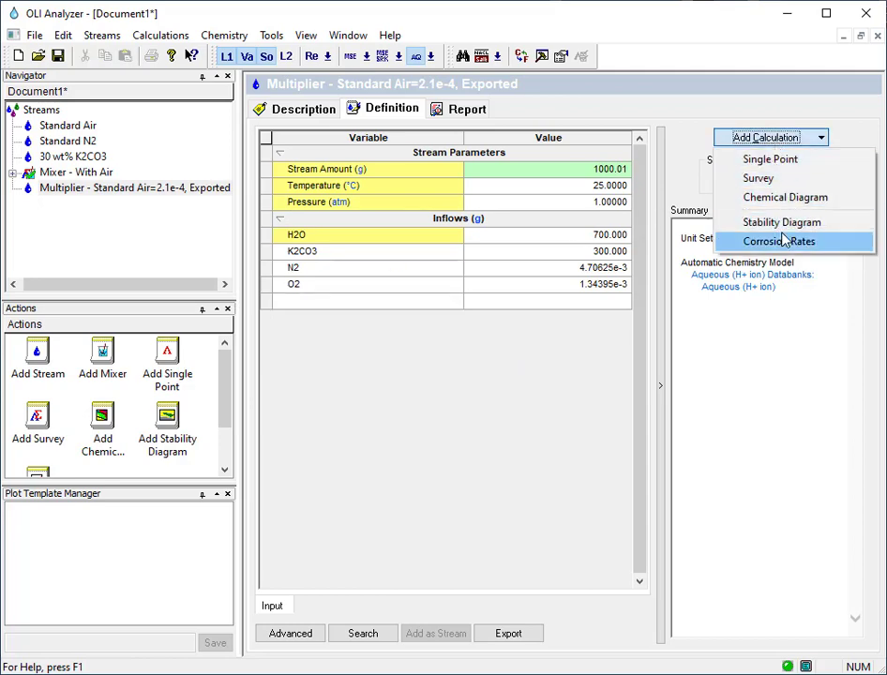
pyautogui.click(780, 241)
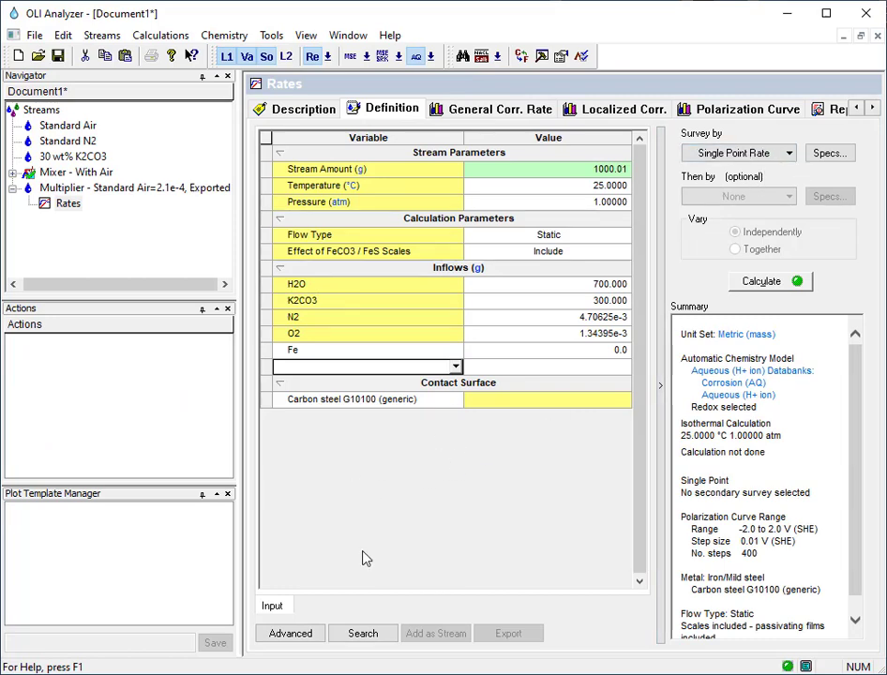
pyautogui.click(735, 153)
pyautogui.click(742, 194)
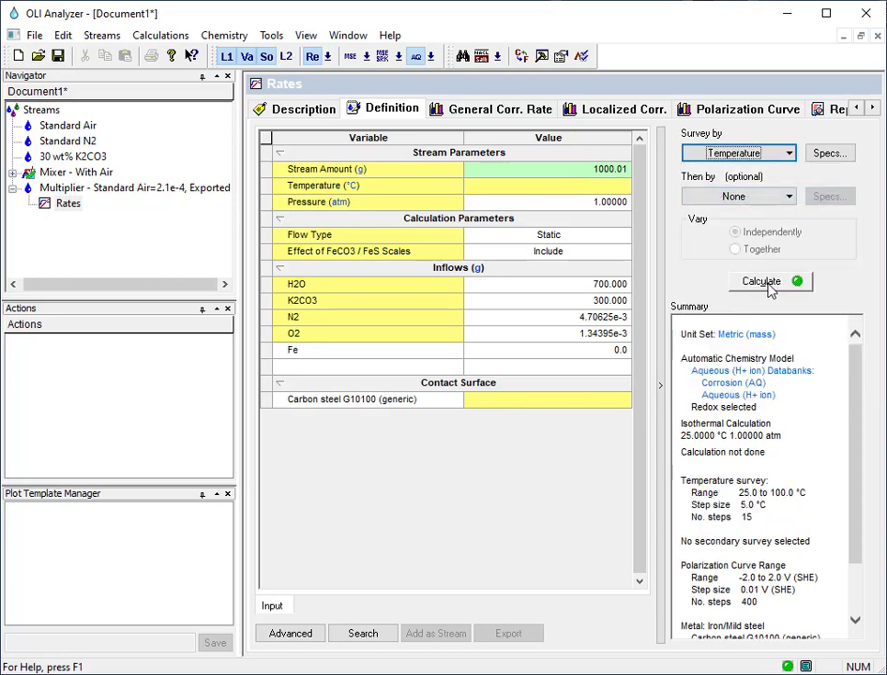
pyautogui.click(771, 287)
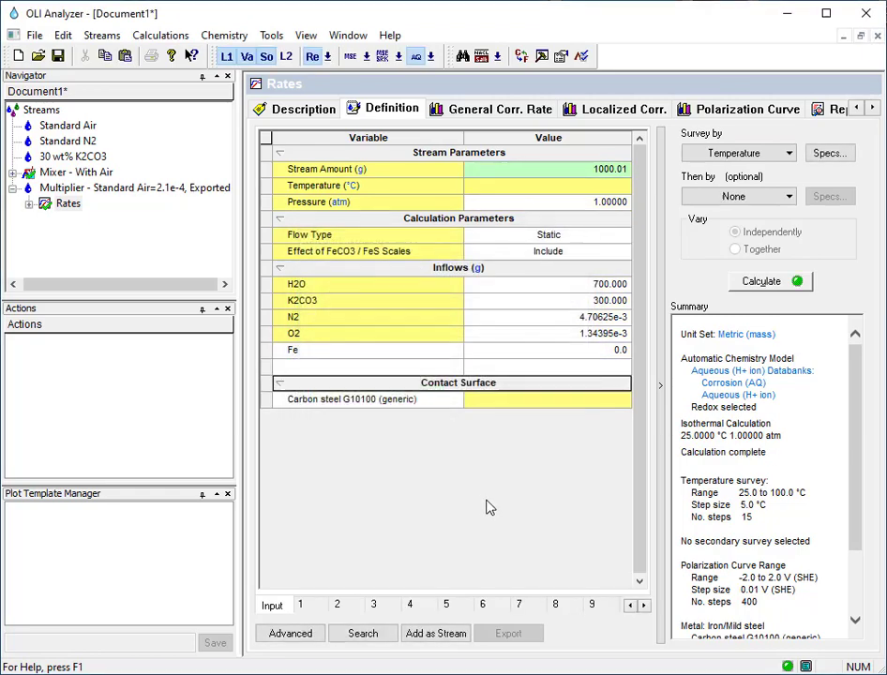
# - Show the corrosion rate vs temperature plot with the legend moved aside, then return to the multiplier stream
pyautogui.click(500, 109)
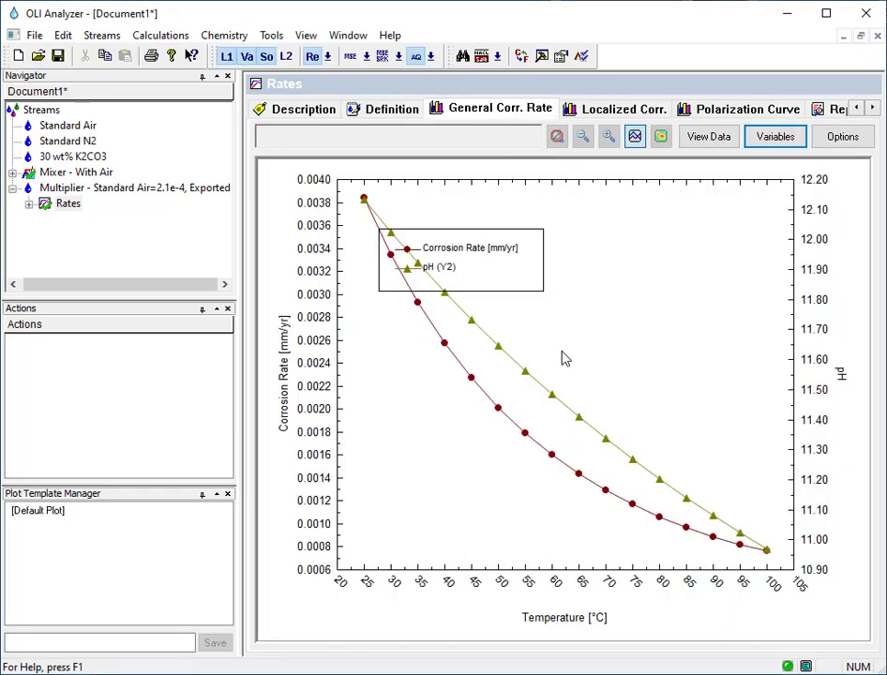
pyautogui.moveTo(528, 286); pyautogui.dragTo(695, 279)
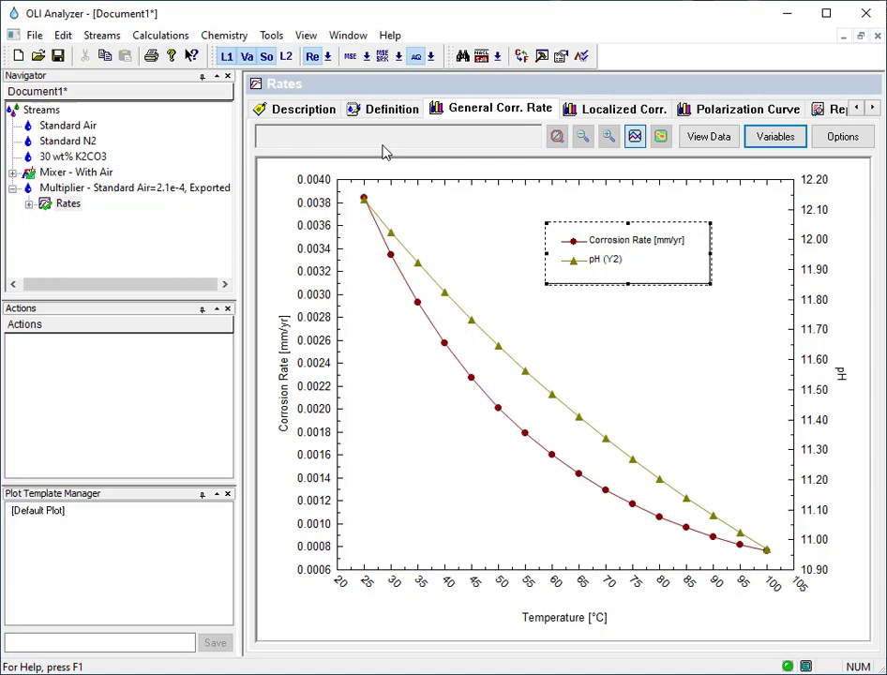
pyautogui.click(134, 187)
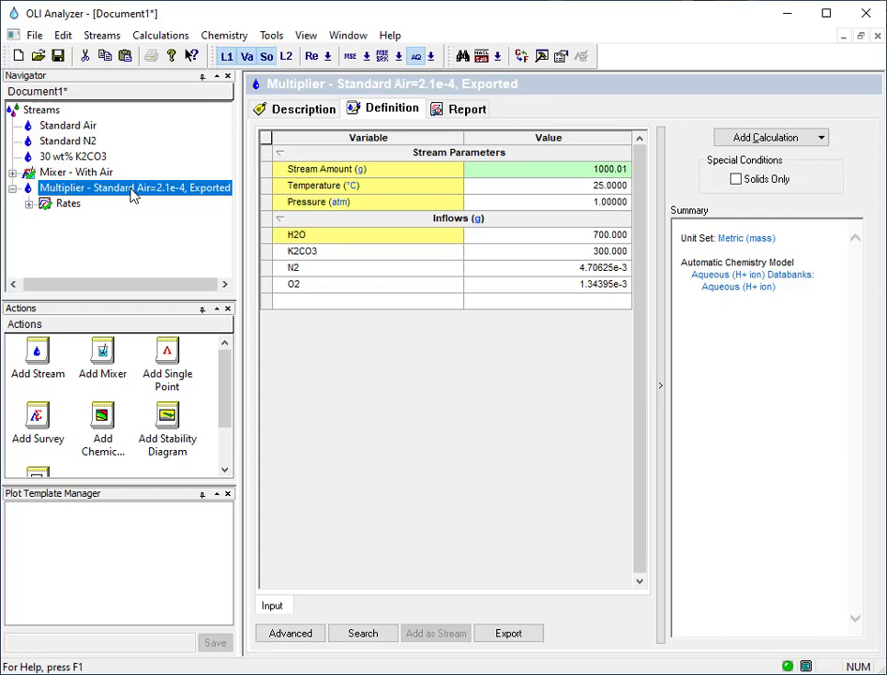
# - Add a corrosion rates calculation surveyed by composition, varying O2
pyautogui.click(777, 138)
pyautogui.click(791, 244)
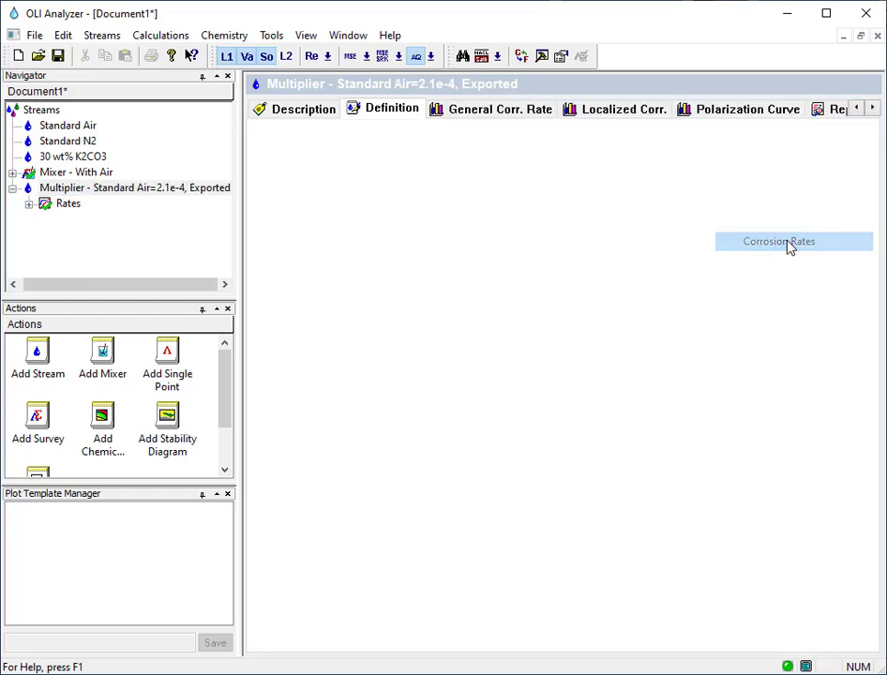
pyautogui.click(753, 152)
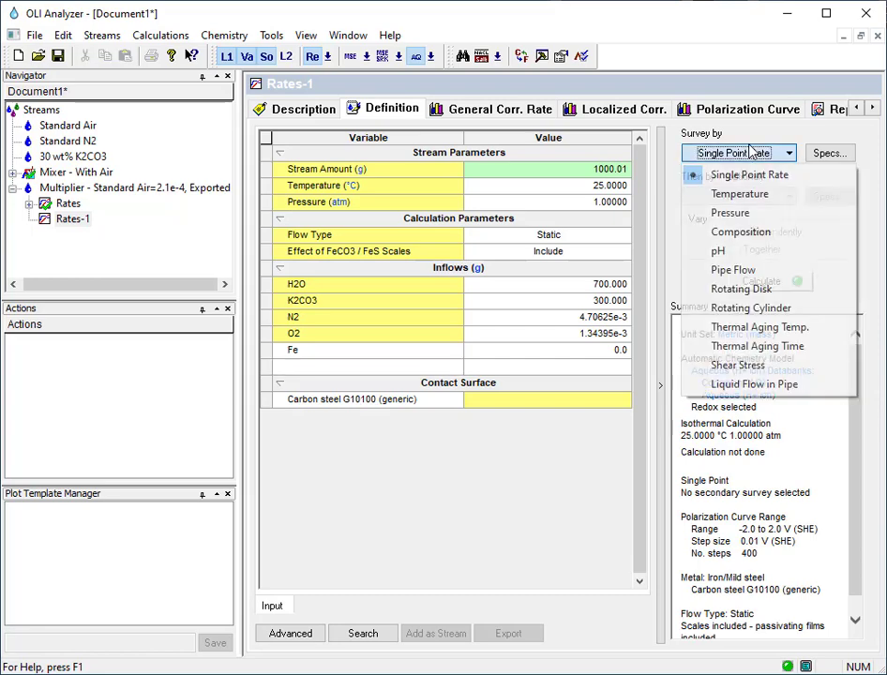
pyautogui.click(755, 236)
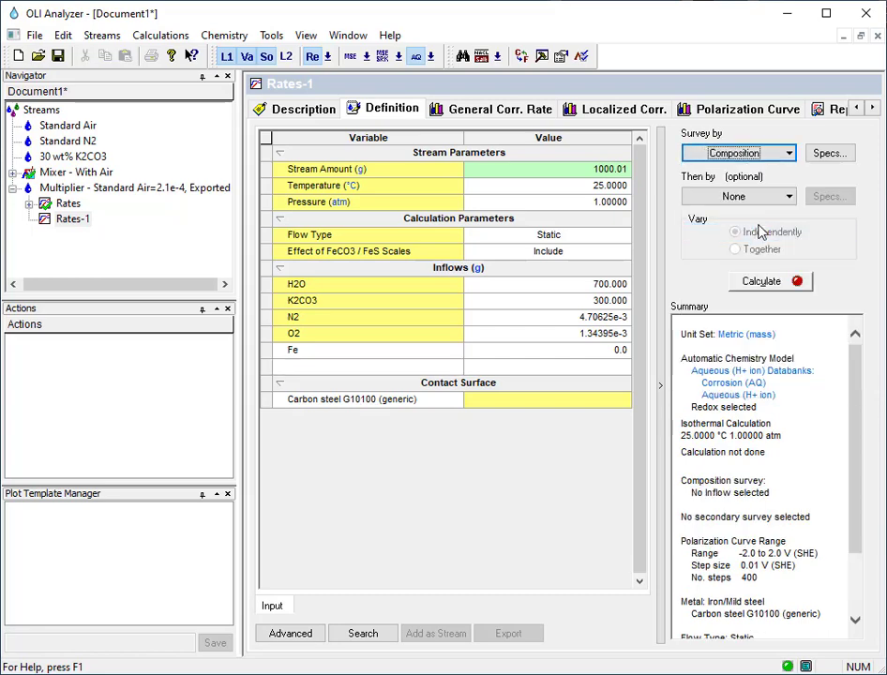
pyautogui.click(831, 152)
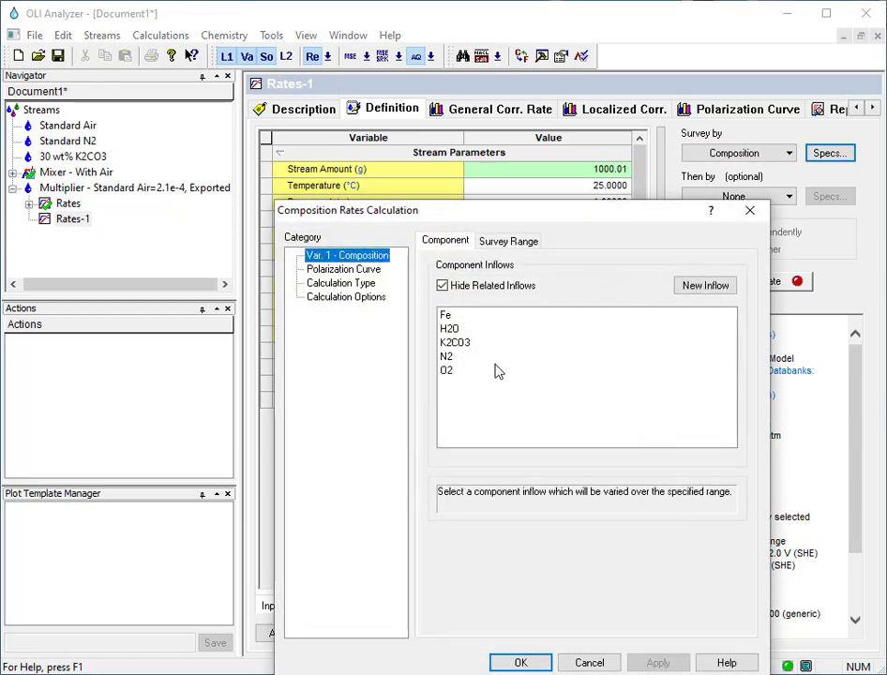
pyautogui.click(446, 371)
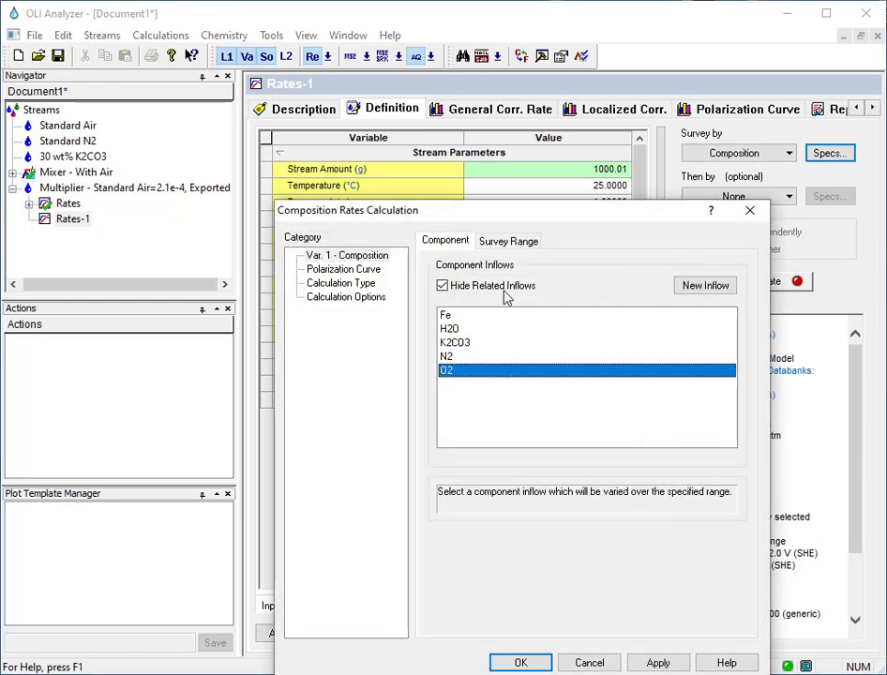
# - Set the O2 survey range end to 2e-3 g with 100 steps and confirm
pyautogui.click(508, 241)
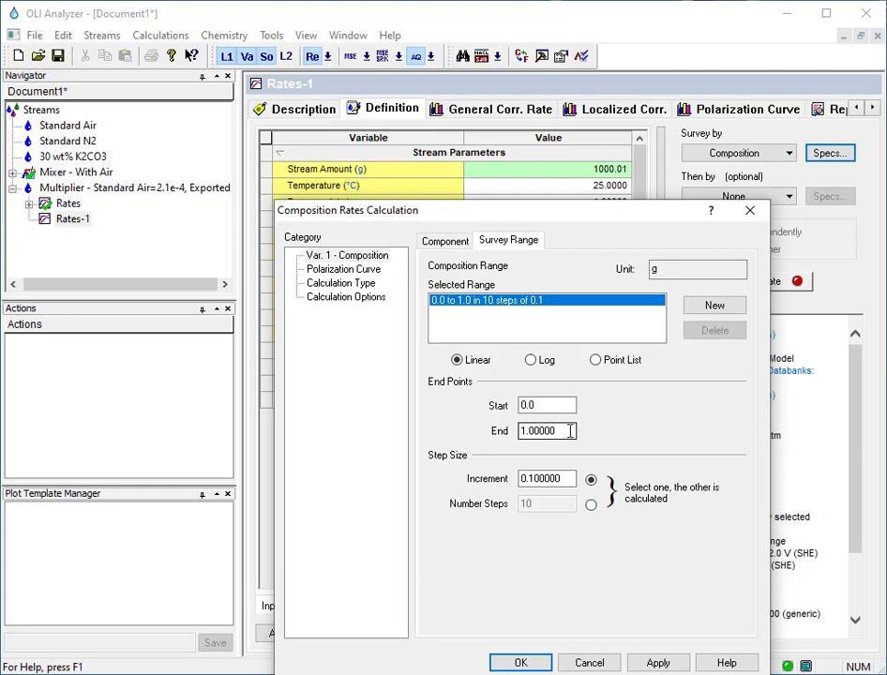
pyautogui.moveTo(570, 430); pyautogui.dragTo(495, 431)
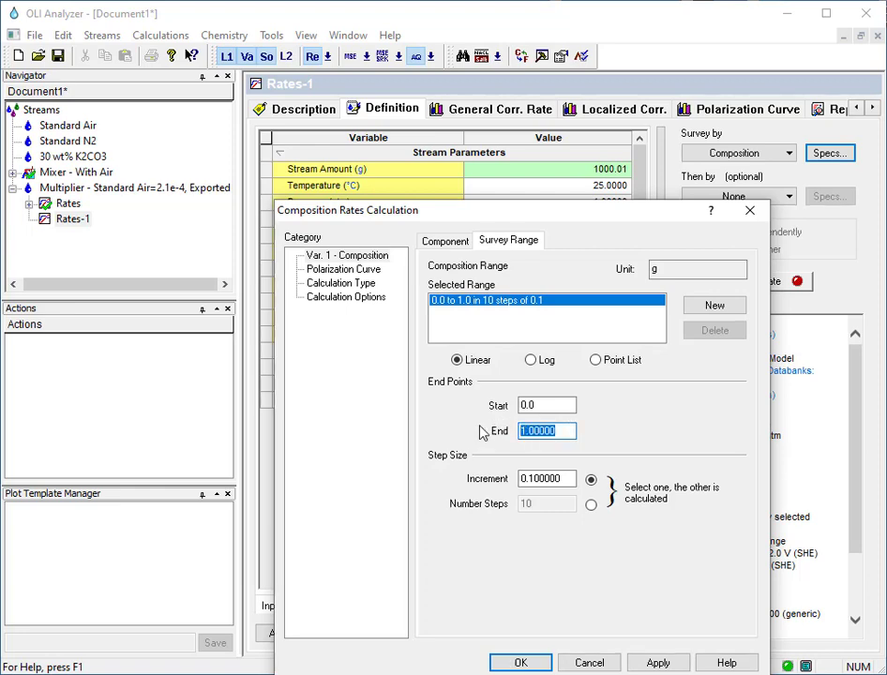
pyautogui.write('2e-3')
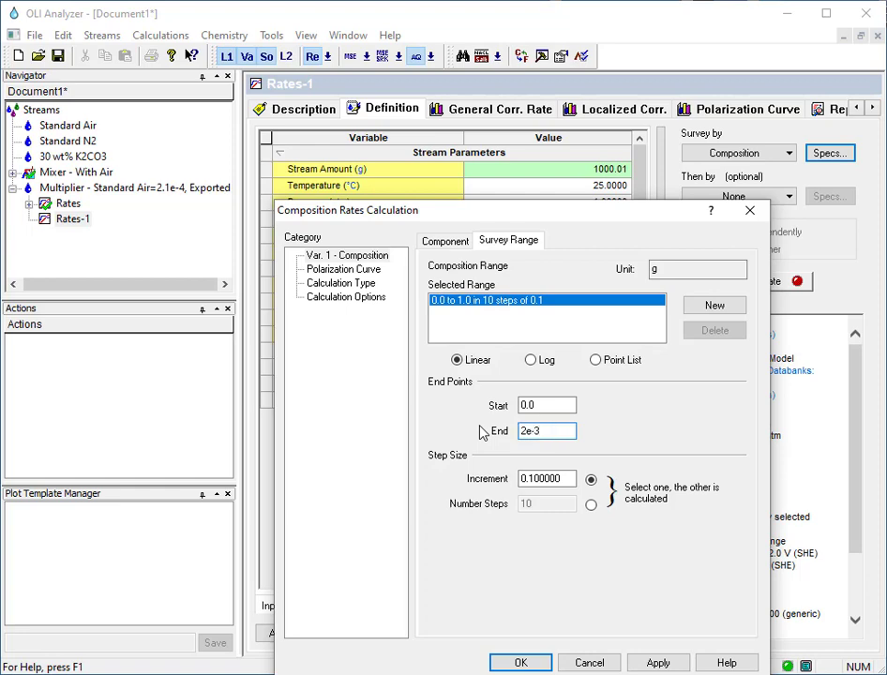
pyautogui.press('Tab')
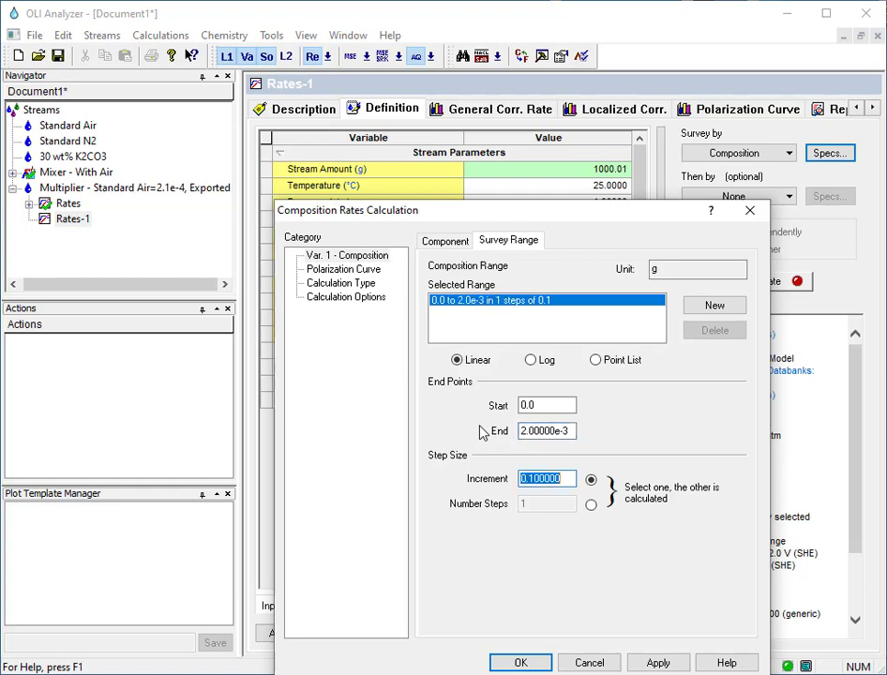
pyautogui.click(591, 505)
pyautogui.click(552, 505)
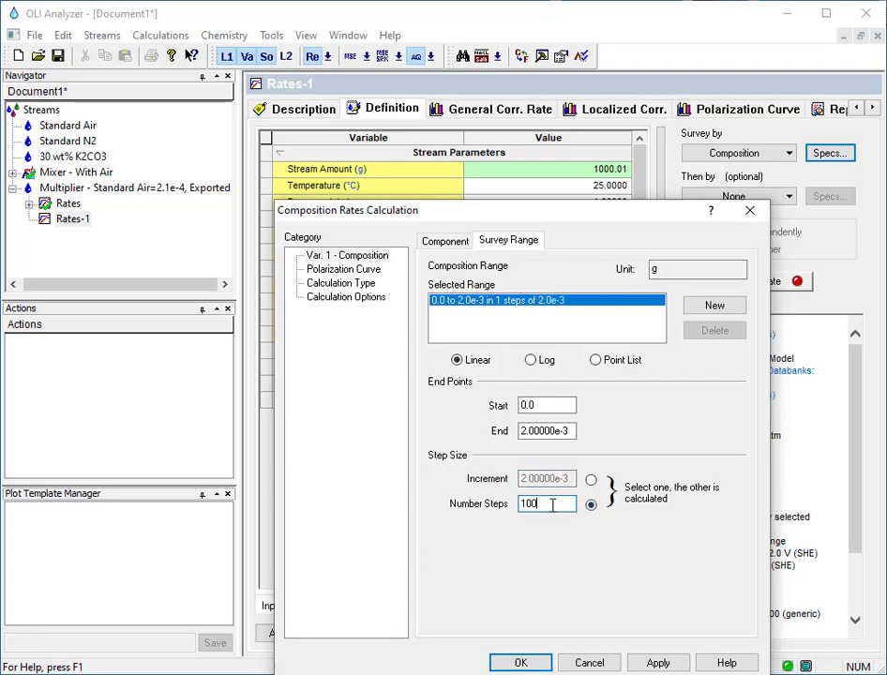
pyautogui.write('00')
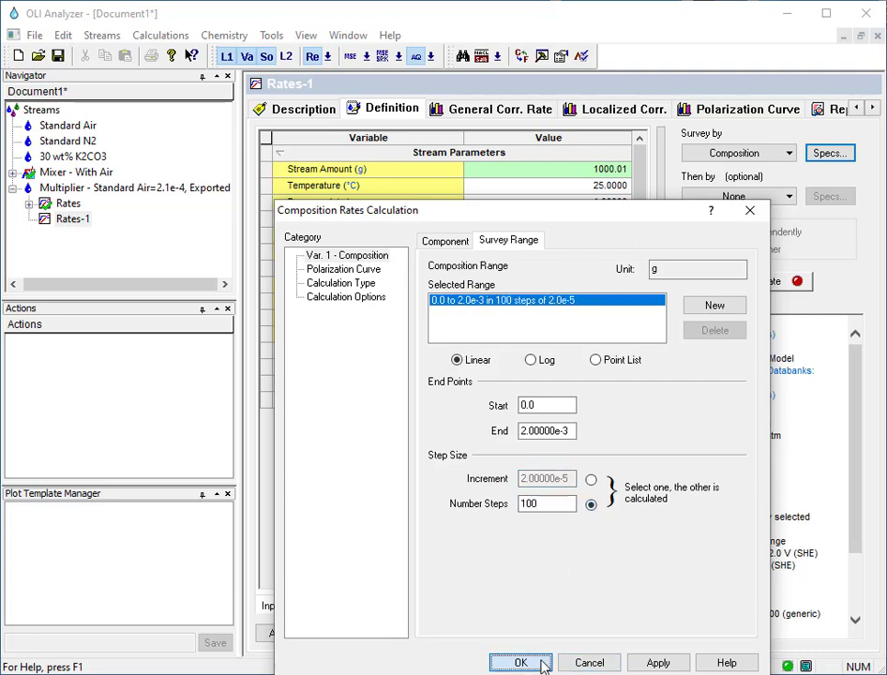
pyautogui.click(520, 663)
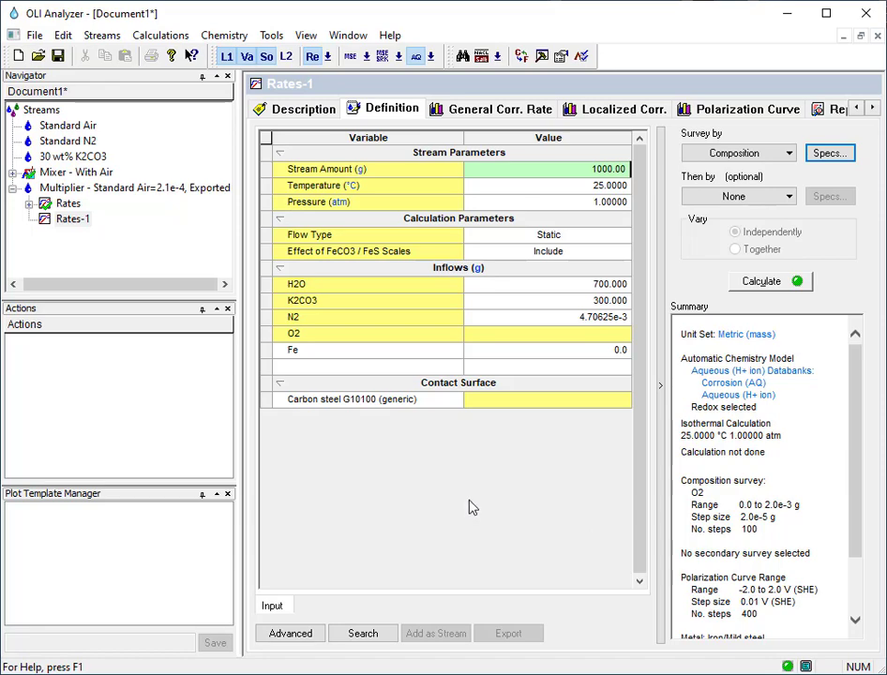
# - Calculate the O2 survey and show the corrosion rate vs O2 plot, legend moved off the curve
pyautogui.click(761, 281)
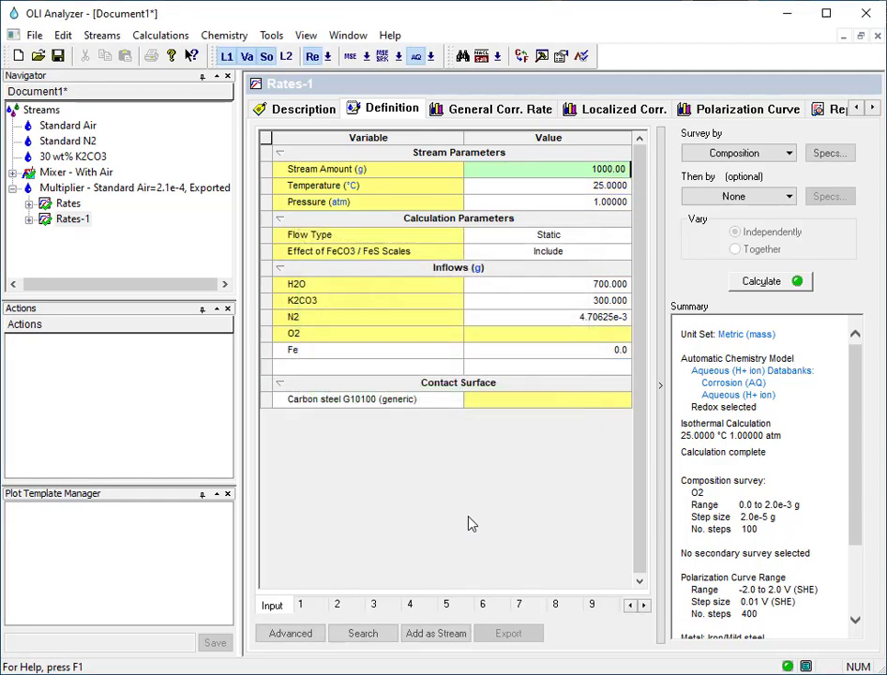
pyautogui.click(500, 109)
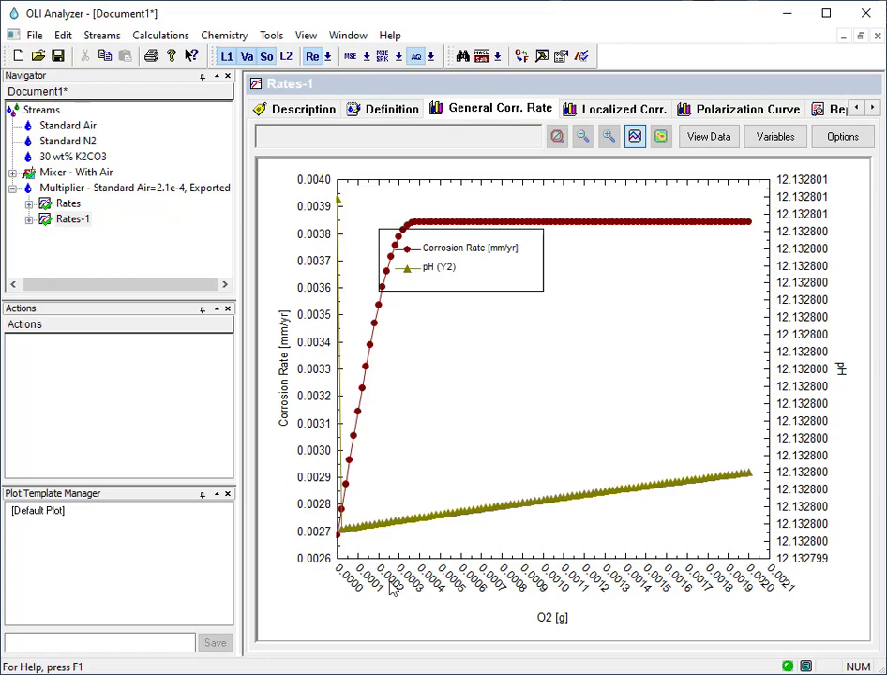
pyautogui.moveTo(544, 291); pyautogui.dragTo(628, 340)
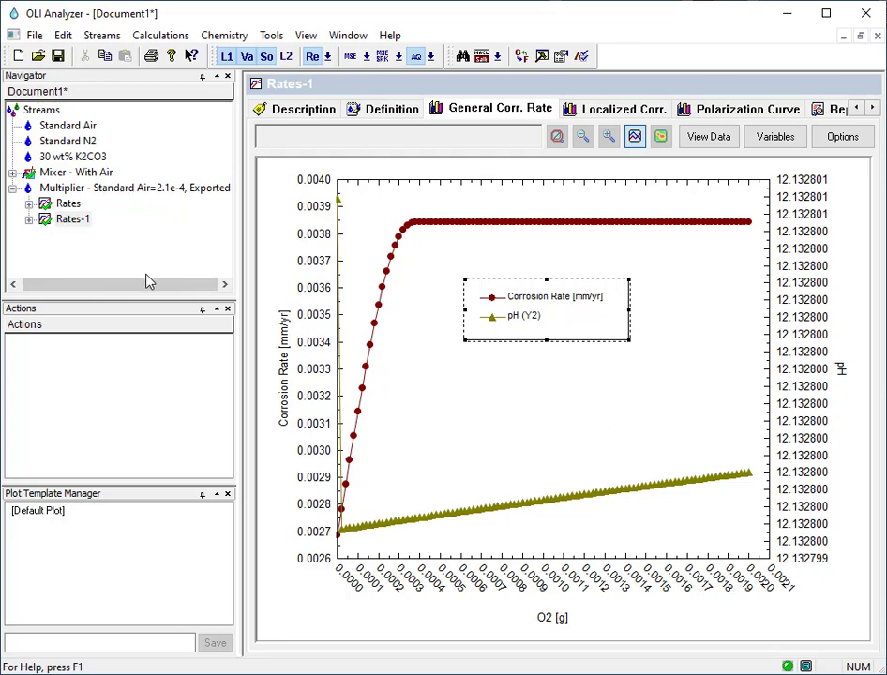
pyautogui.moveTo(148, 285); pyautogui.dragTo(103, 284)
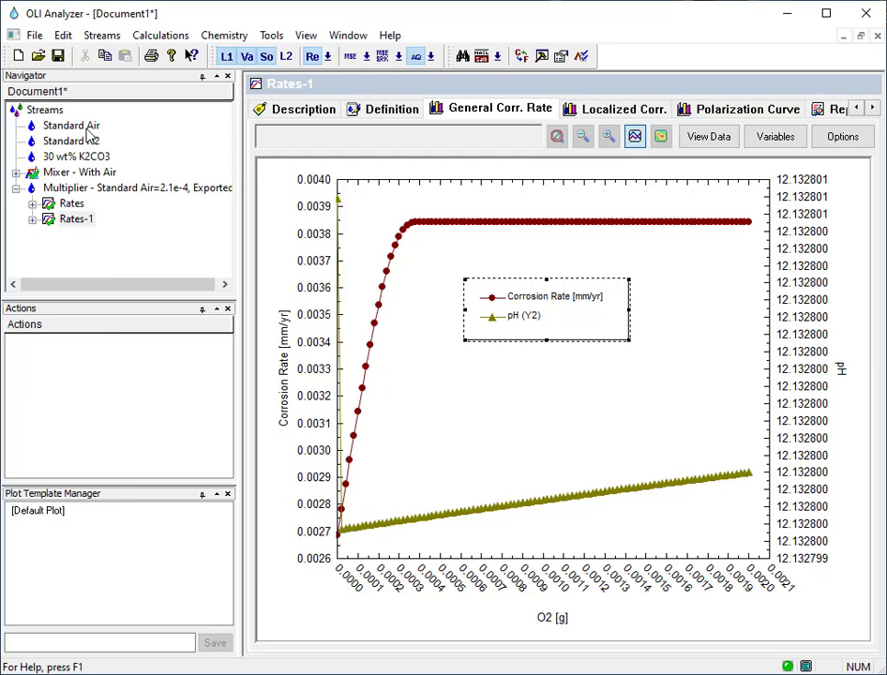
# - Add a new mixer to the streams and name it 'Mixer - N2'
pyautogui.click(45, 110)
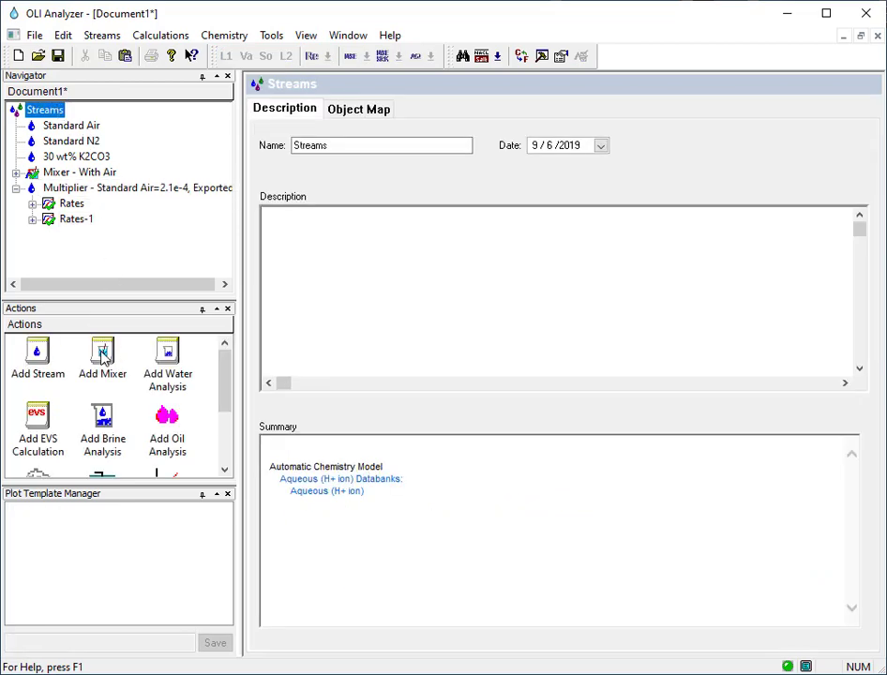
pyautogui.doubleClick(102, 358)
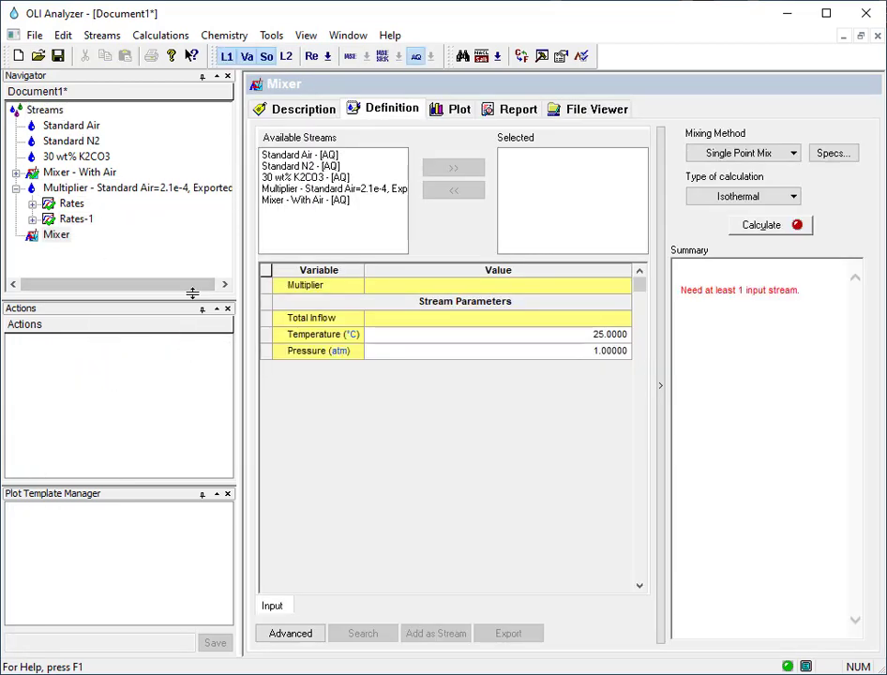
pyautogui.click(57, 235)
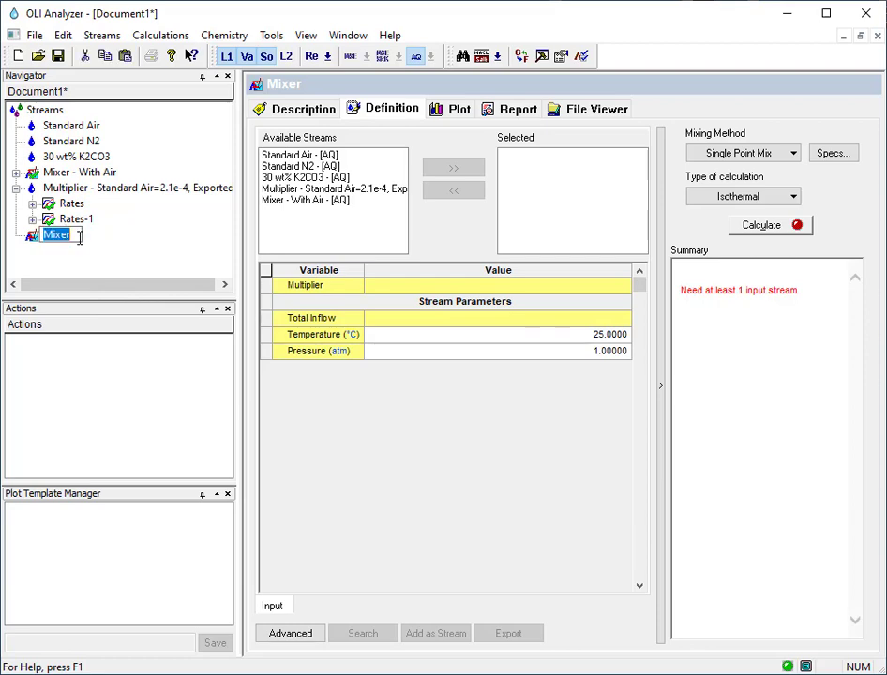
pyautogui.write('Mixer - N2')
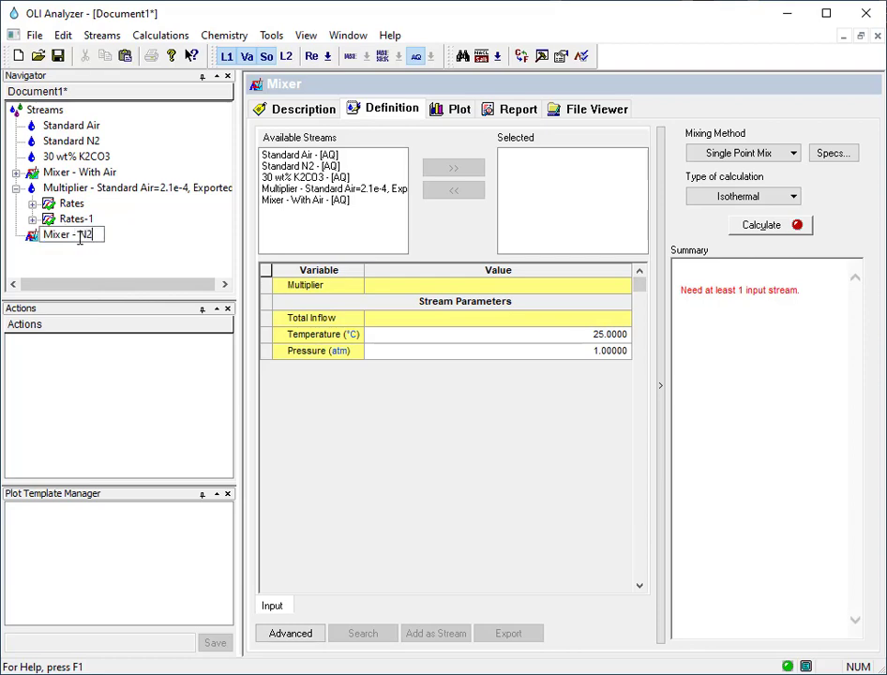
pyautogui.press('Return')
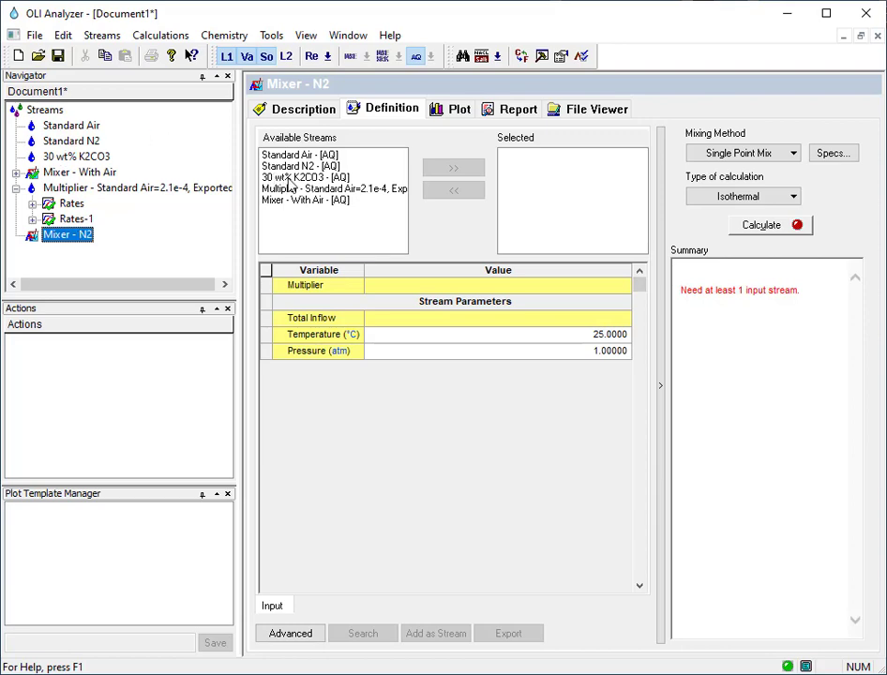
# - Add the 30 wt% K2CO3 brine and Standard N2 as the mixer inputs
pyautogui.click(304, 178)
pyautogui.click(453, 169)
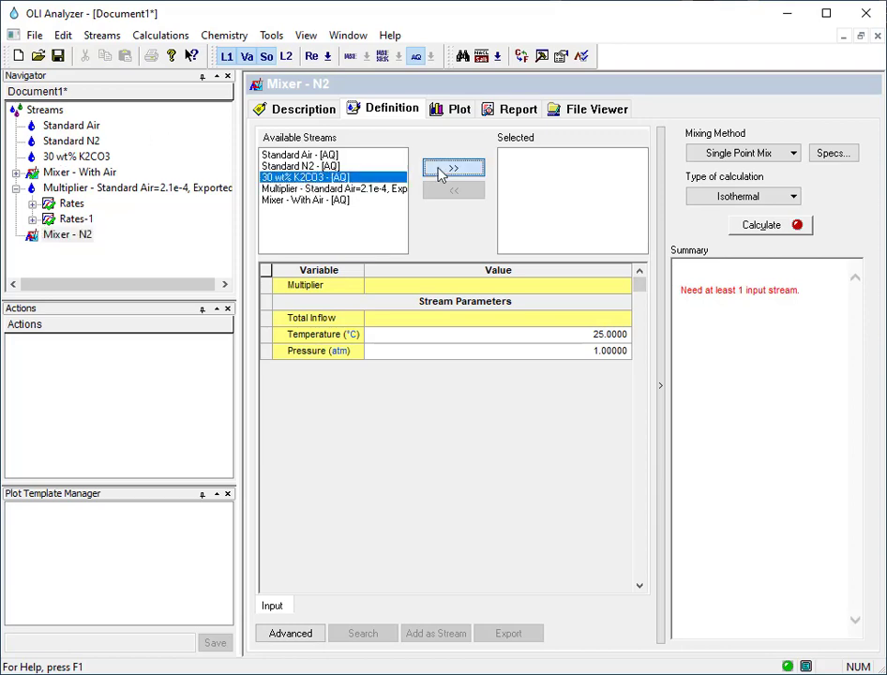
pyautogui.click(288, 166)
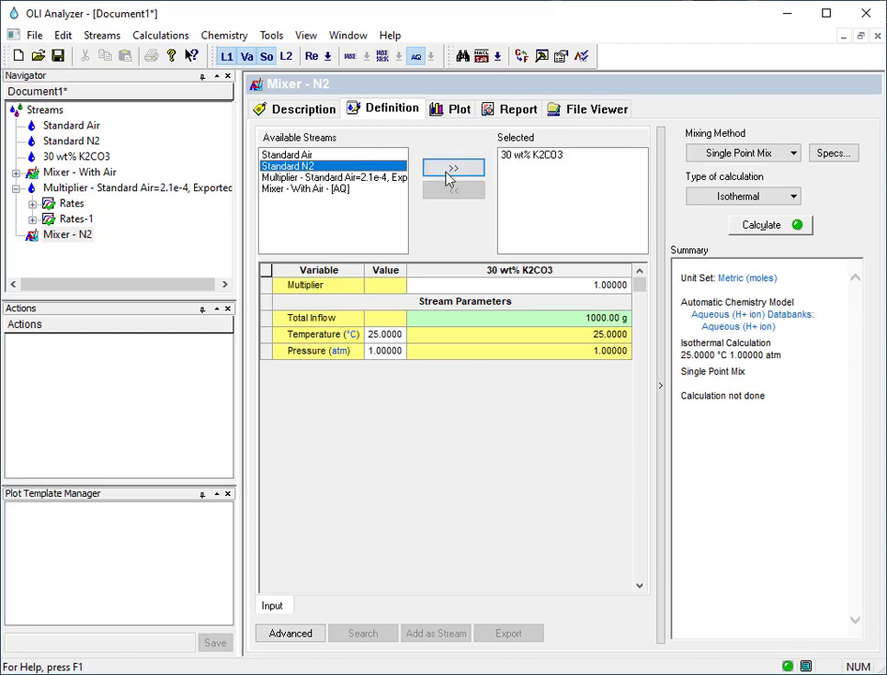
pyautogui.click(453, 169)
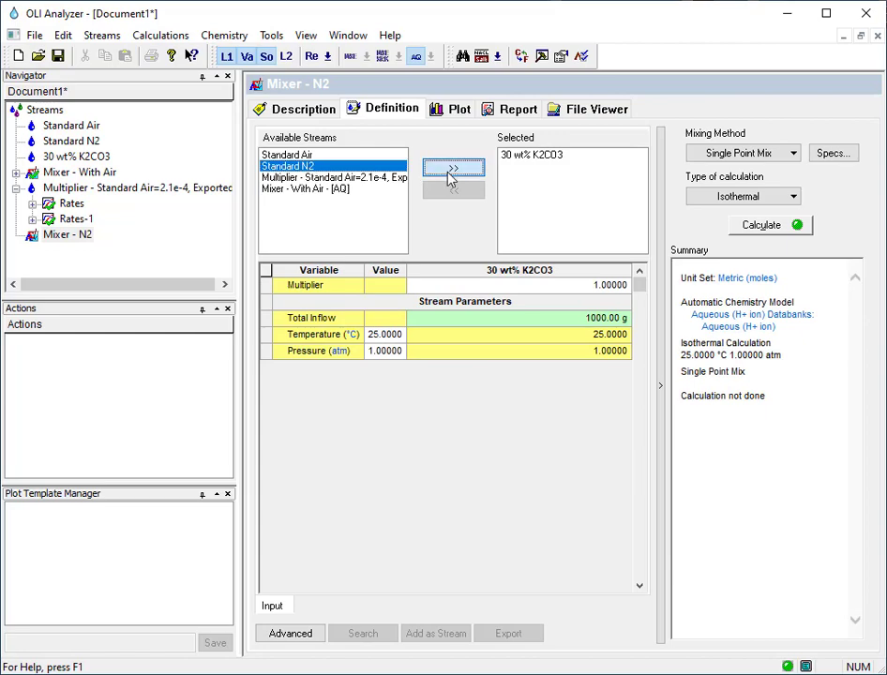
# - Dismiss the single point mix options and set the mixing method to Multiplier
pyautogui.click(833, 153)
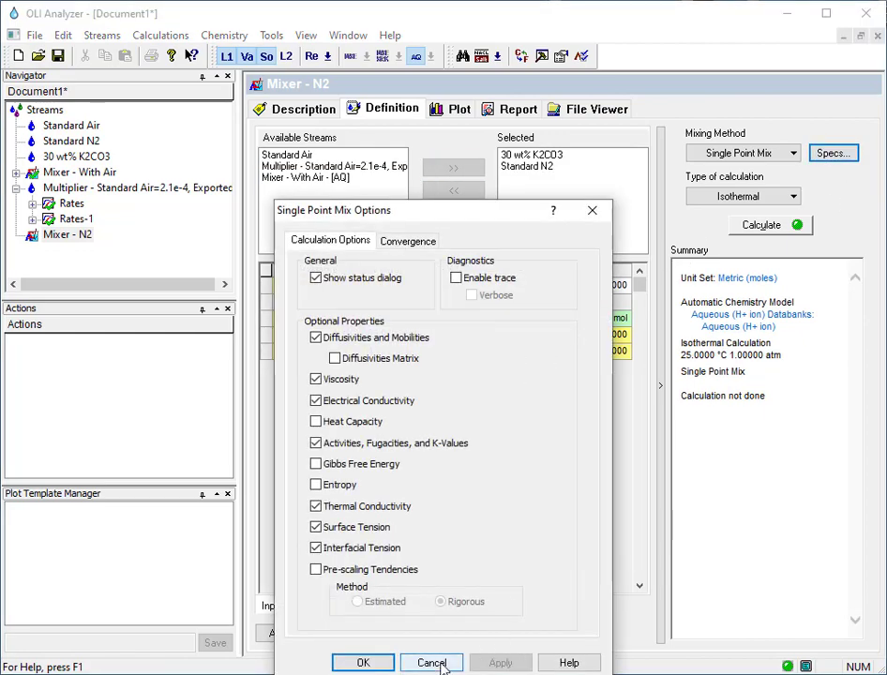
pyautogui.click(432, 663)
pyautogui.click(760, 153)
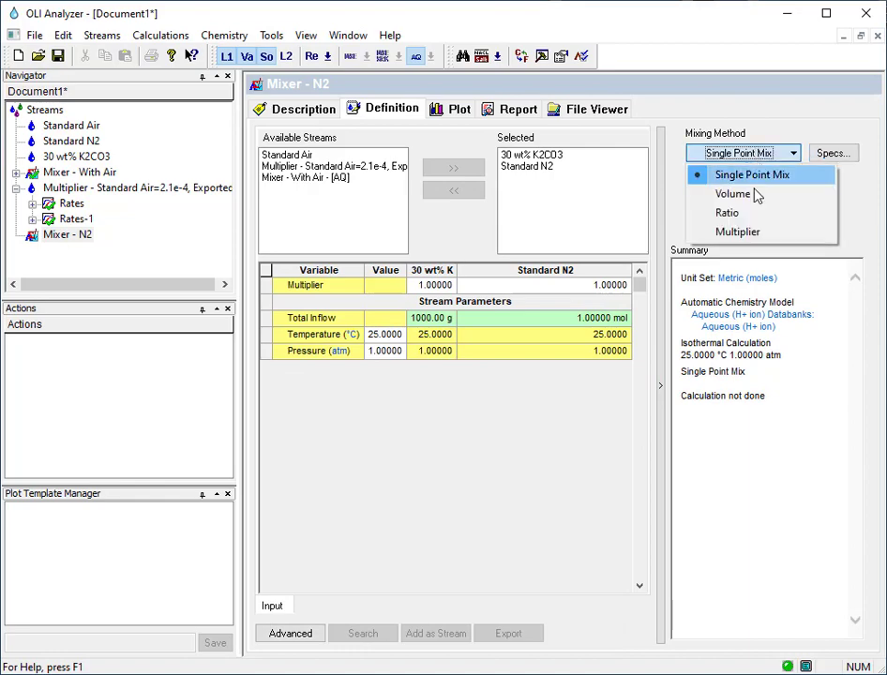
pyautogui.click(741, 231)
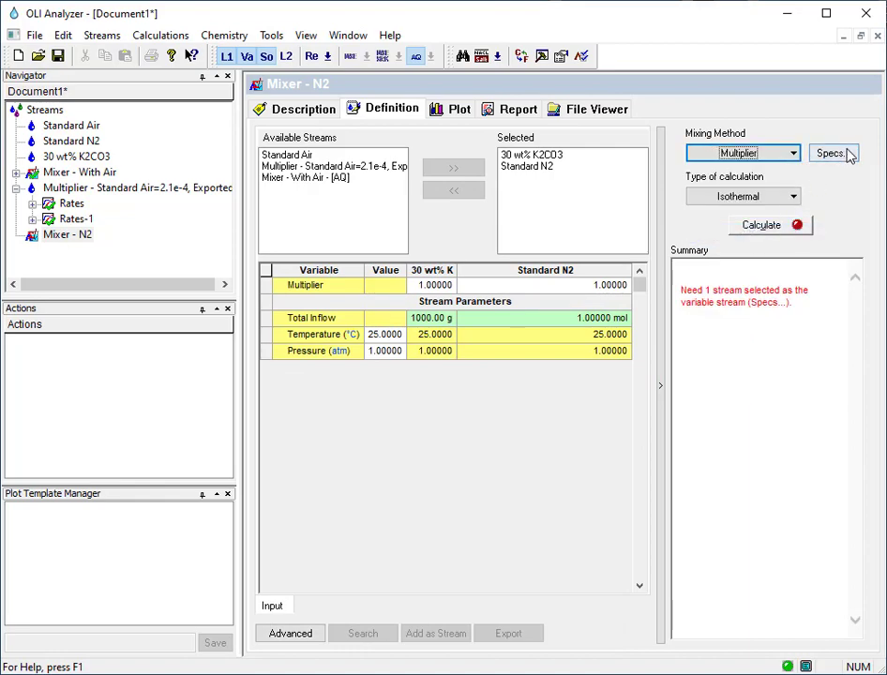
# - Vary Standard N2 from 0 to 3e-3 in 100 steps and run the multiplier survey
pyautogui.click(833, 153)
pyautogui.click(459, 288)
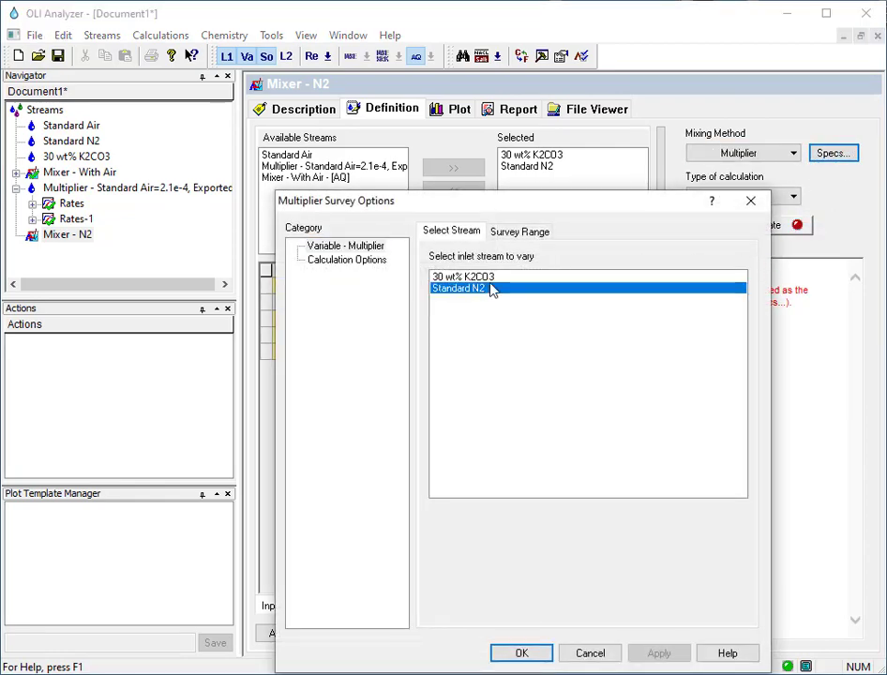
pyautogui.click(520, 232)
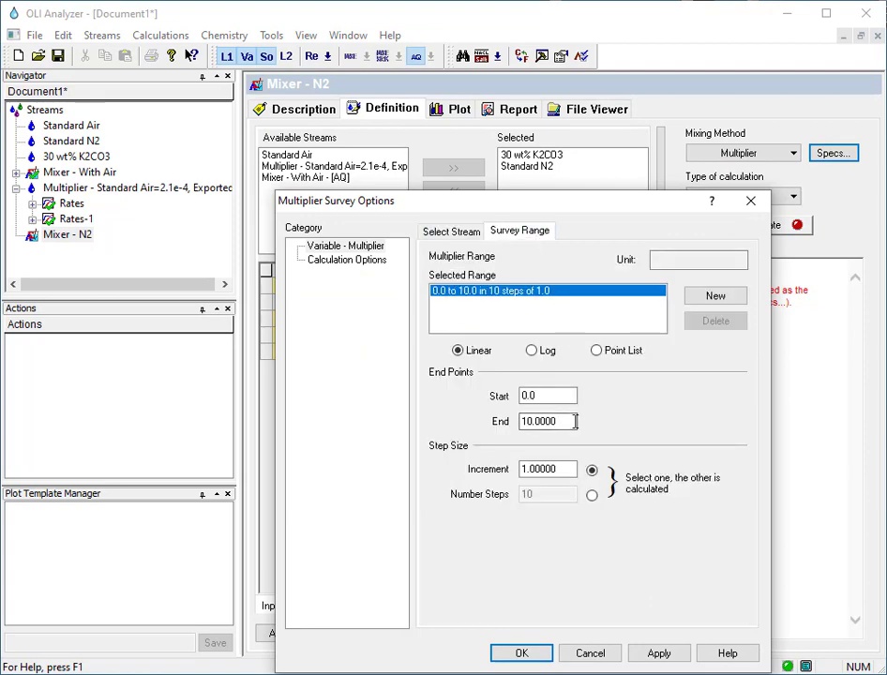
pyautogui.doubleClick(554, 421)
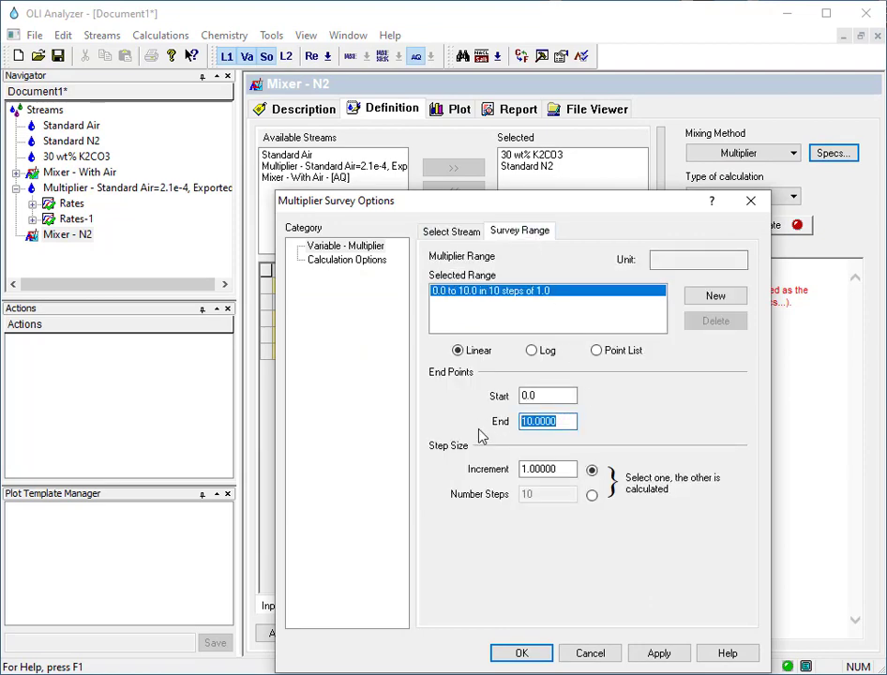
pyautogui.write('3e-3')
pyautogui.press('Tab')
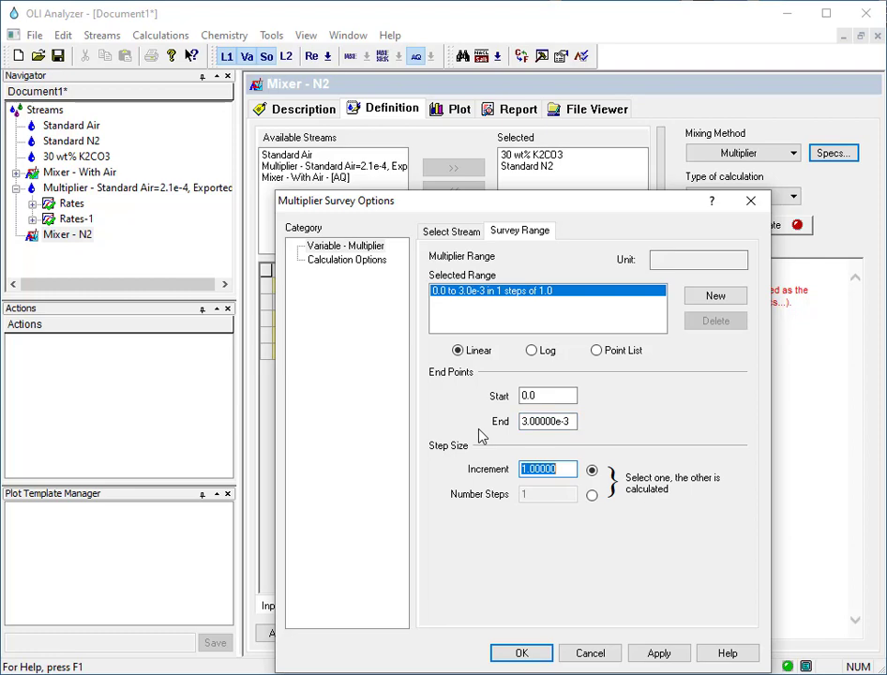
pyautogui.click(592, 495)
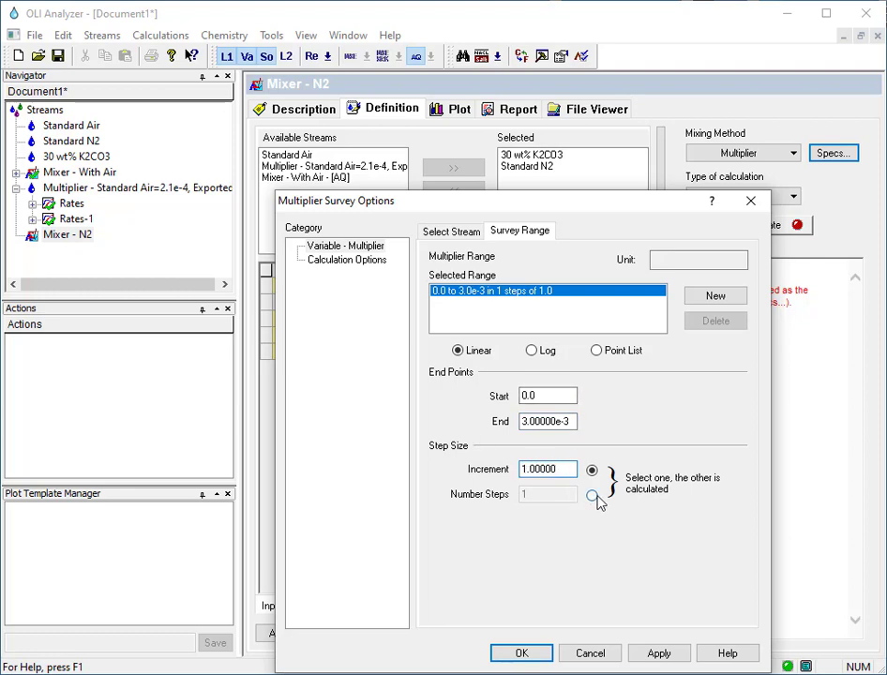
pyautogui.click(549, 495)
pyautogui.write('00')
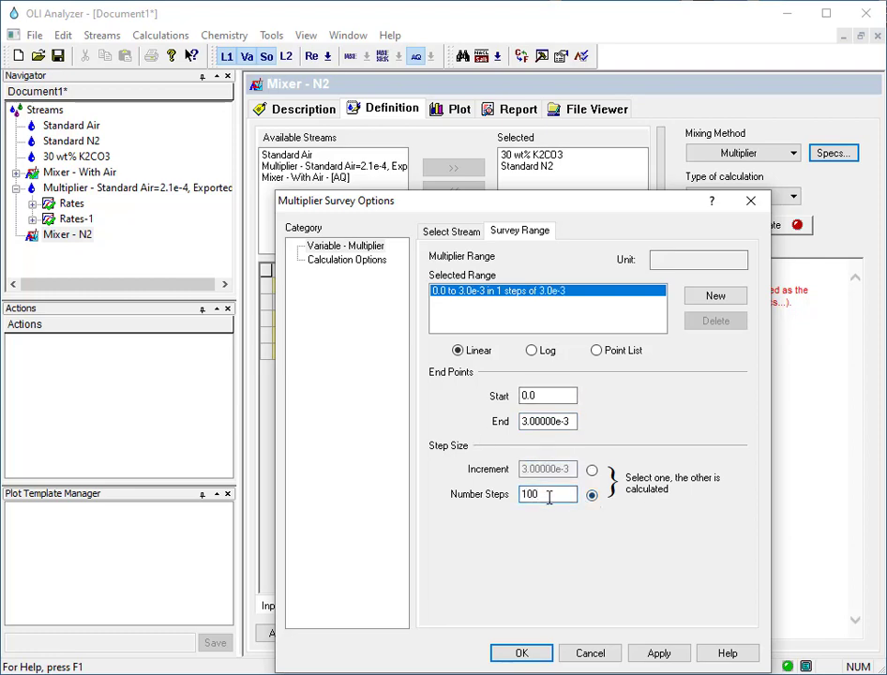
pyautogui.click(522, 653)
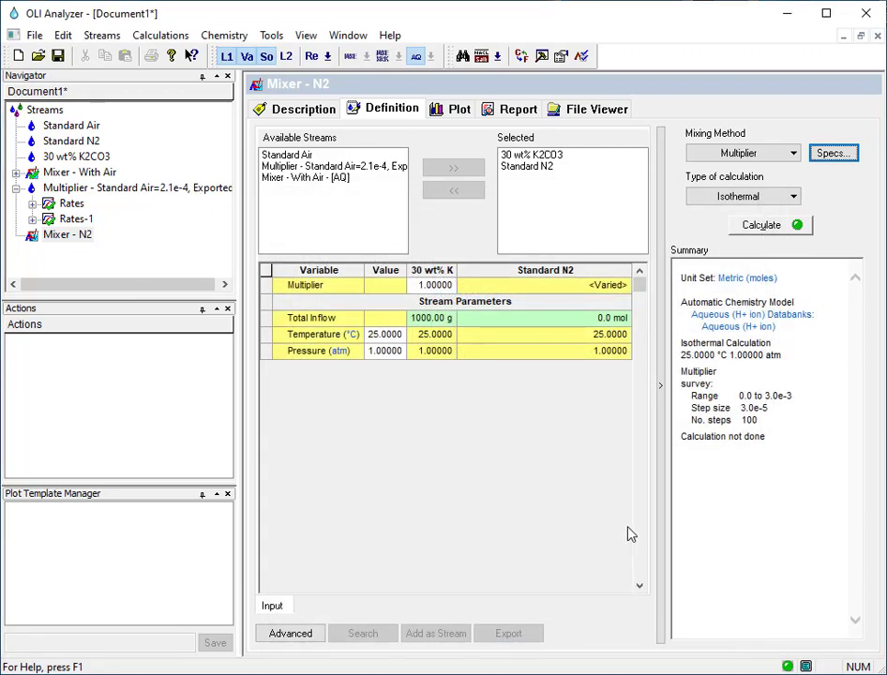
pyautogui.click(761, 225)
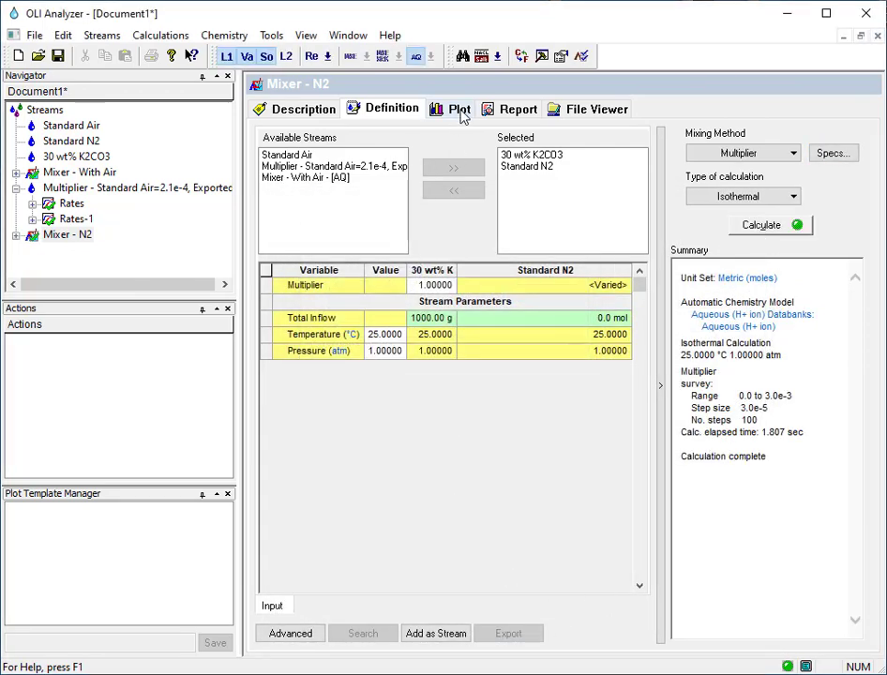
# - Open the survey plot and remove Dominant Aqueous from the Y1 axis
pyautogui.click(455, 109)
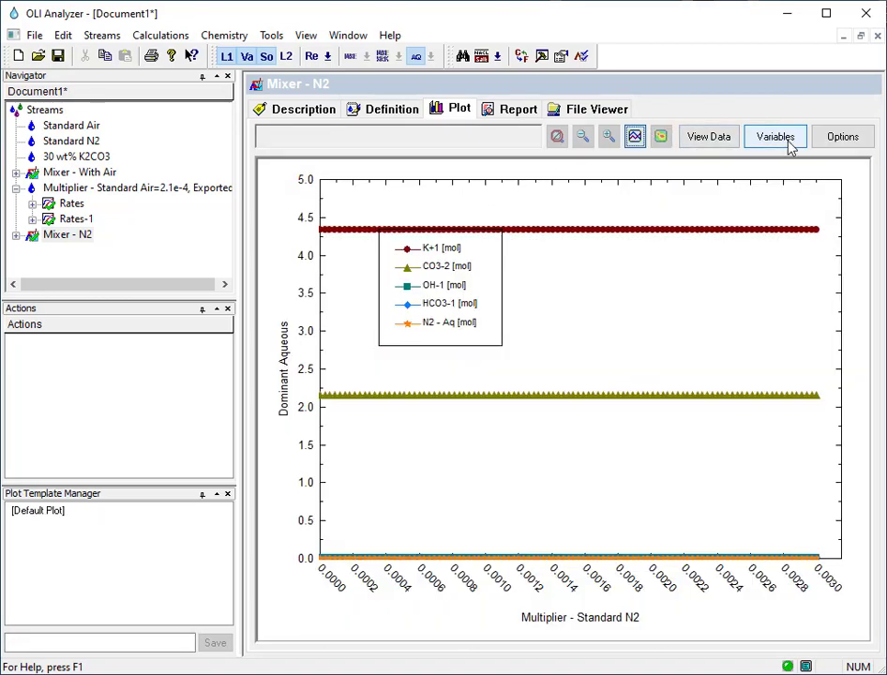
pyautogui.click(776, 136)
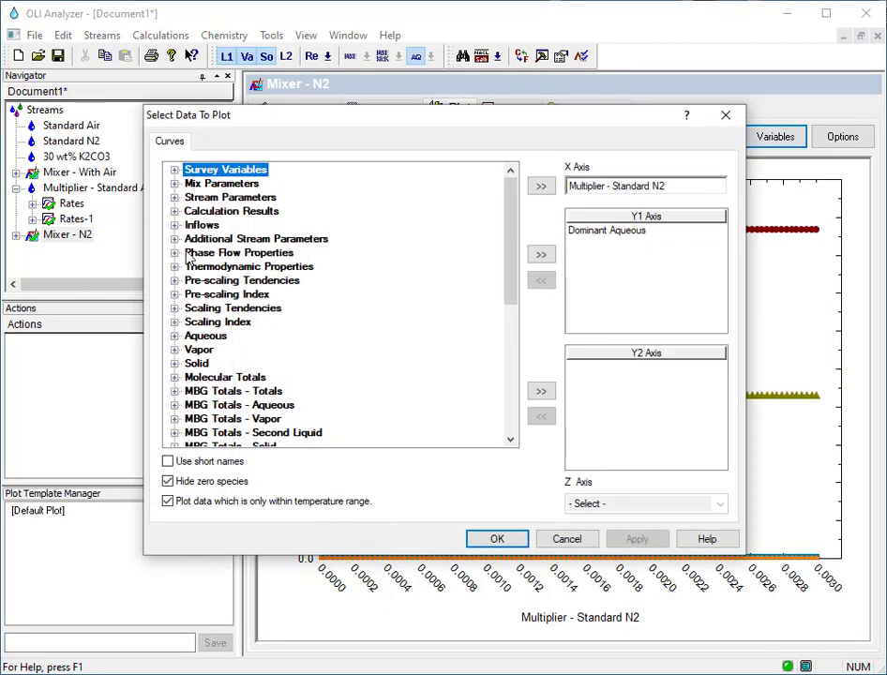
pyautogui.click(606, 231)
pyautogui.click(541, 280)
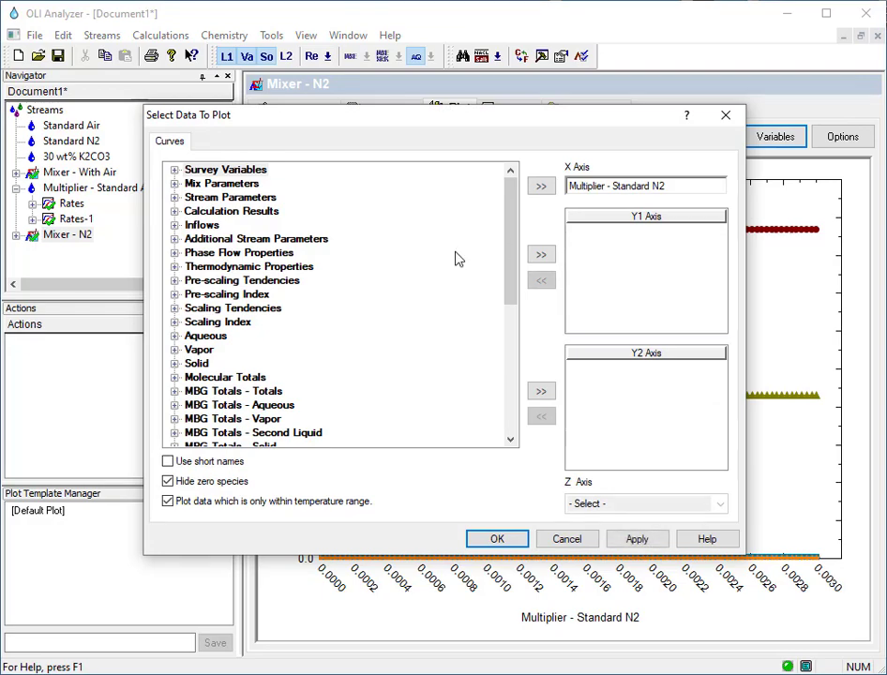
# - Plot Moles (True) - Vapor on Y1 and expand the N2 mixer's results
pyautogui.click(175, 252)
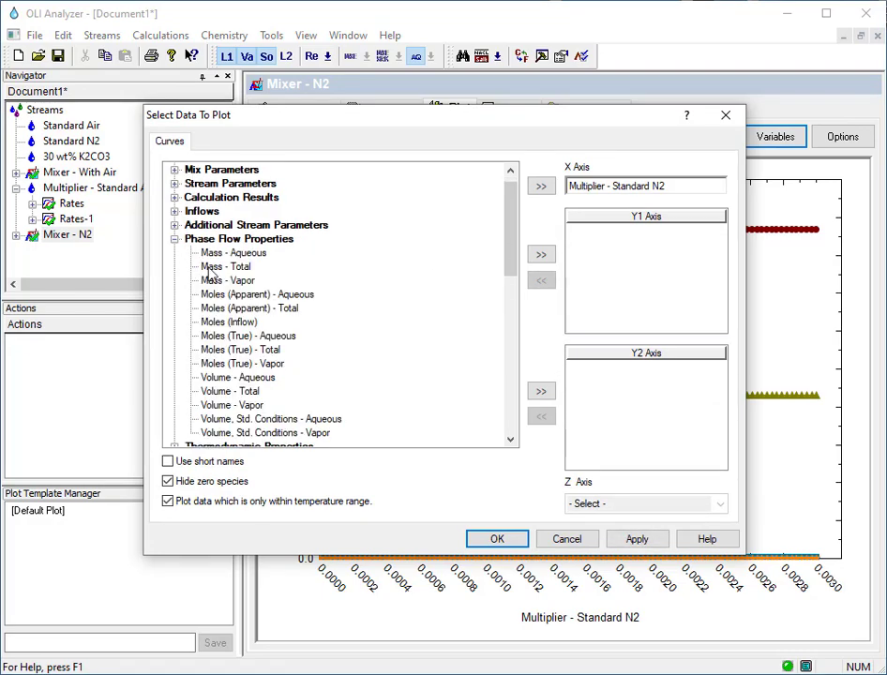
pyautogui.click(242, 364)
pyautogui.click(541, 254)
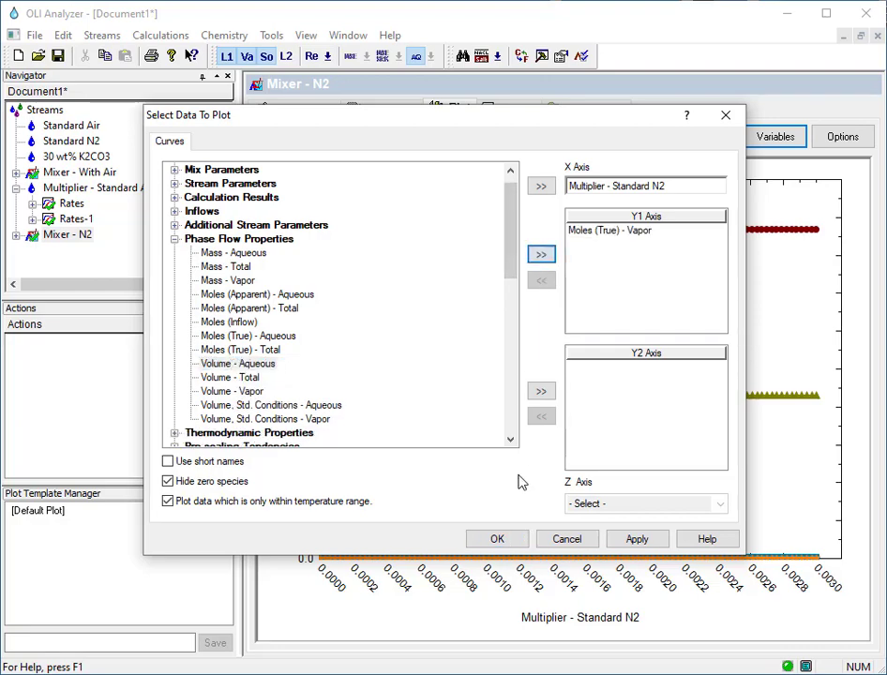
pyautogui.click(497, 539)
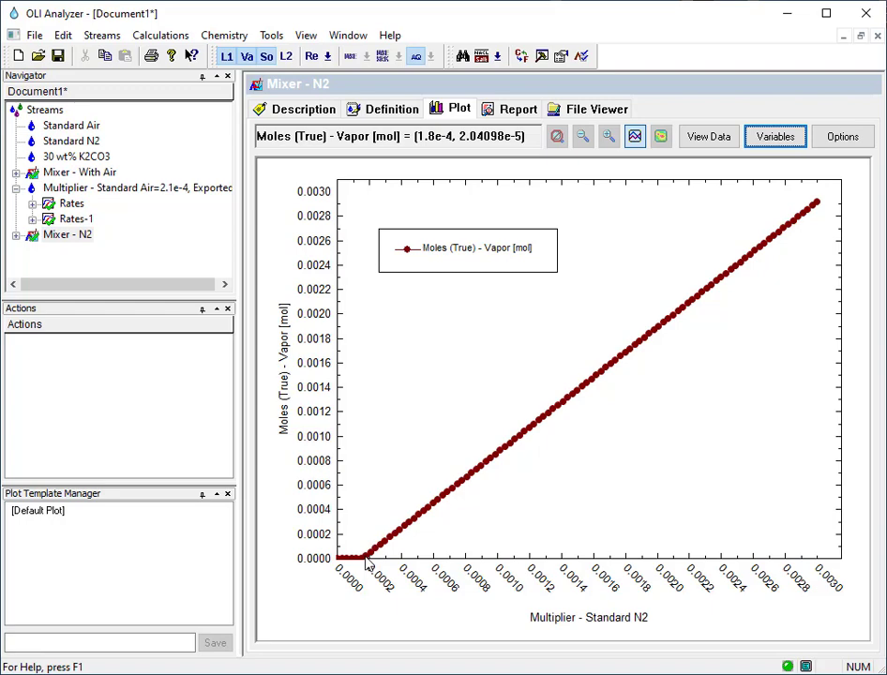
pyautogui.click(18, 236)
# - Inspect the N2=1.5e-4 and N2=1.8e-4 result points, settling on 1.8e-4
pyautogui.click(131, 251)
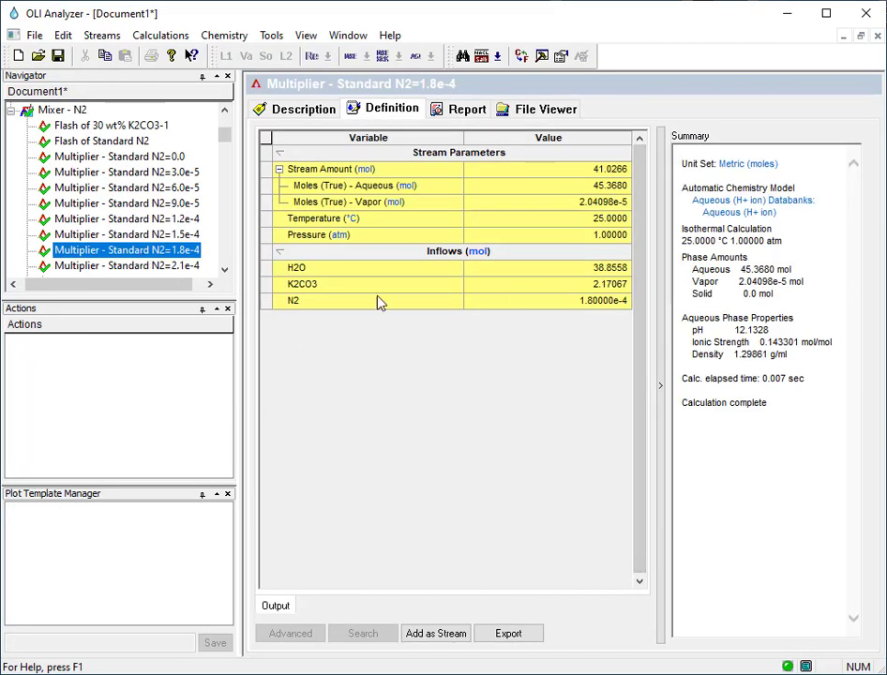
pyautogui.click(161, 235)
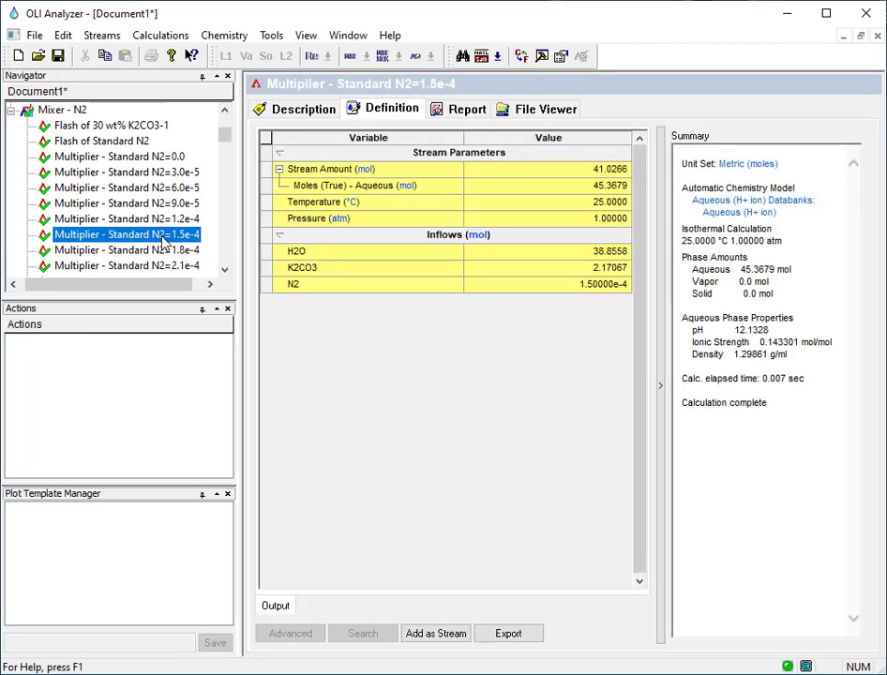
pyautogui.click(127, 250)
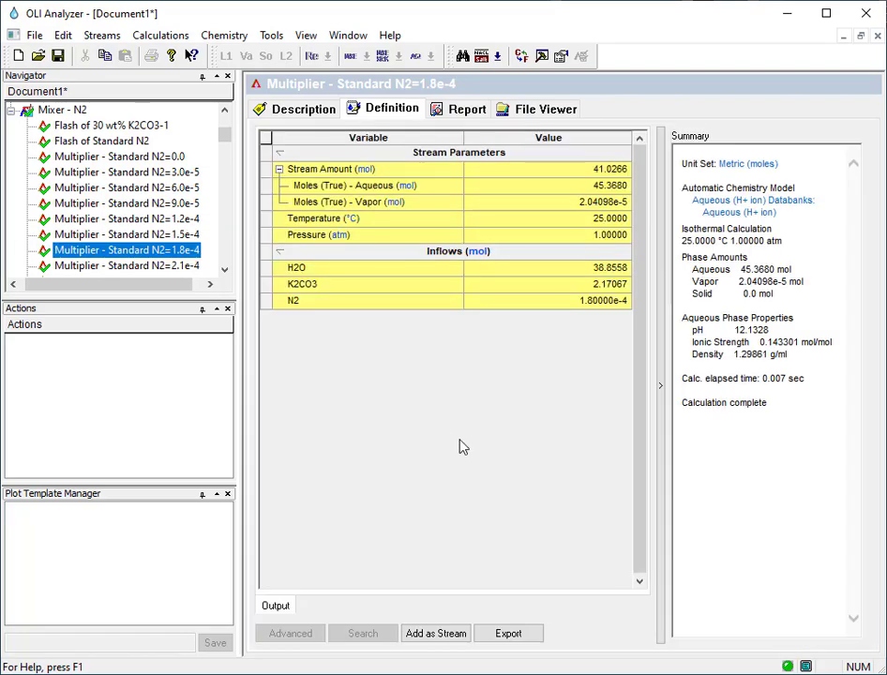
# - Export the Standard N2=1.8e-4 result as a new stream and open it
pyautogui.click(436, 634)
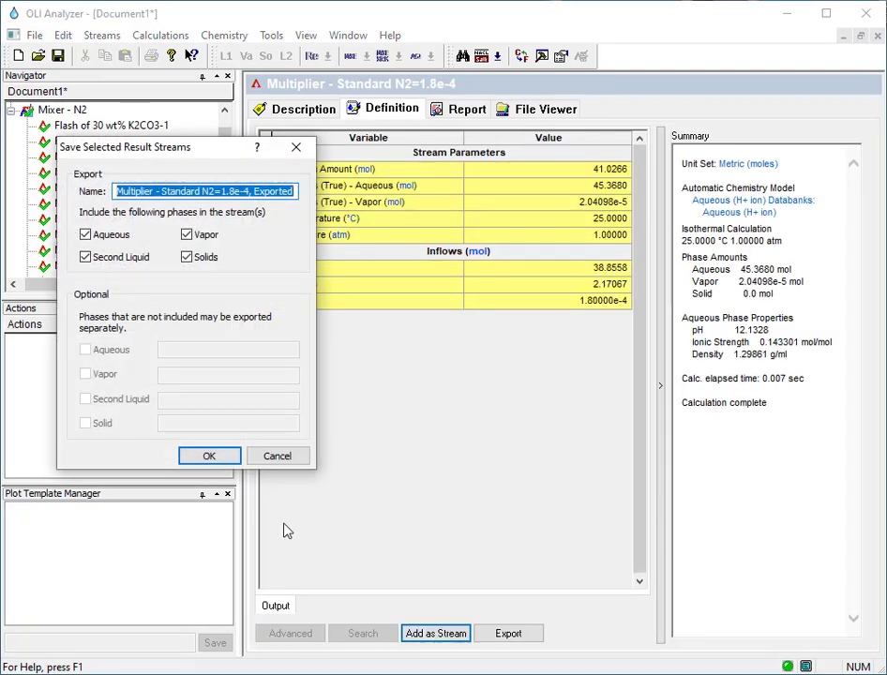
pyautogui.click(209, 456)
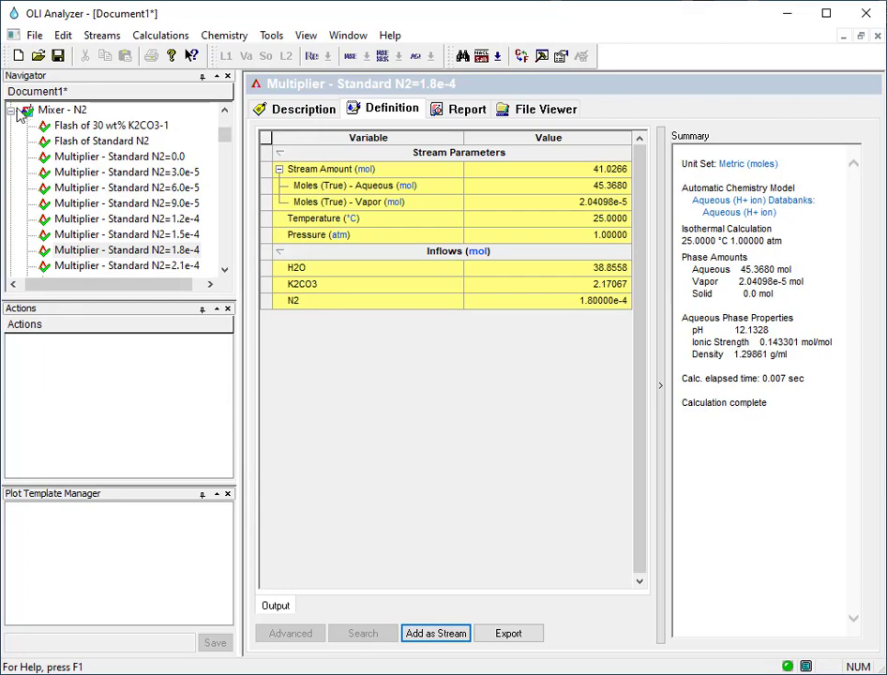
pyautogui.click(27, 110)
pyautogui.click(125, 251)
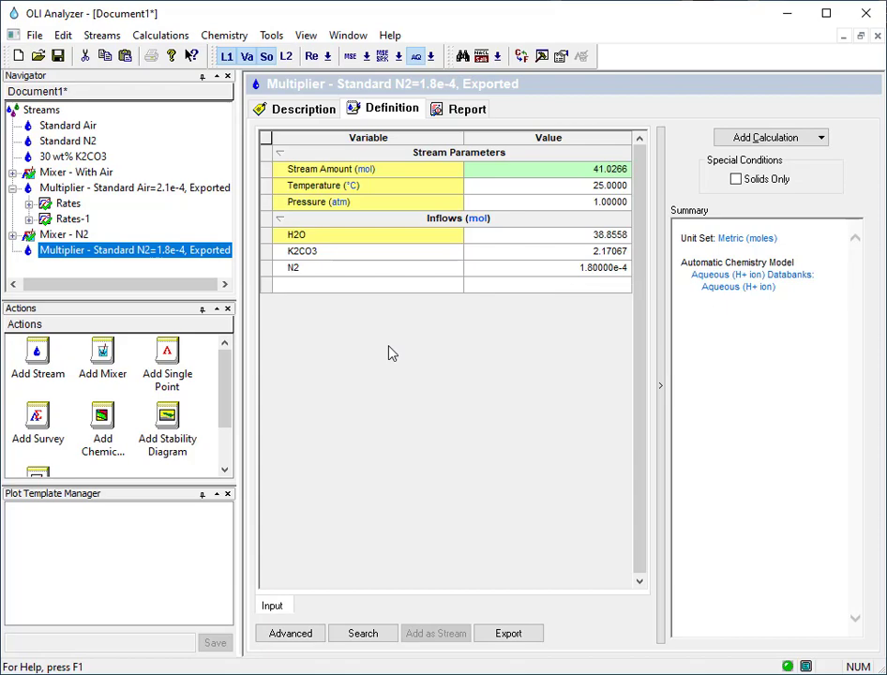
# - Show the Rates-1 corrosion rate and pH plot against O2
pyautogui.click(72, 219)
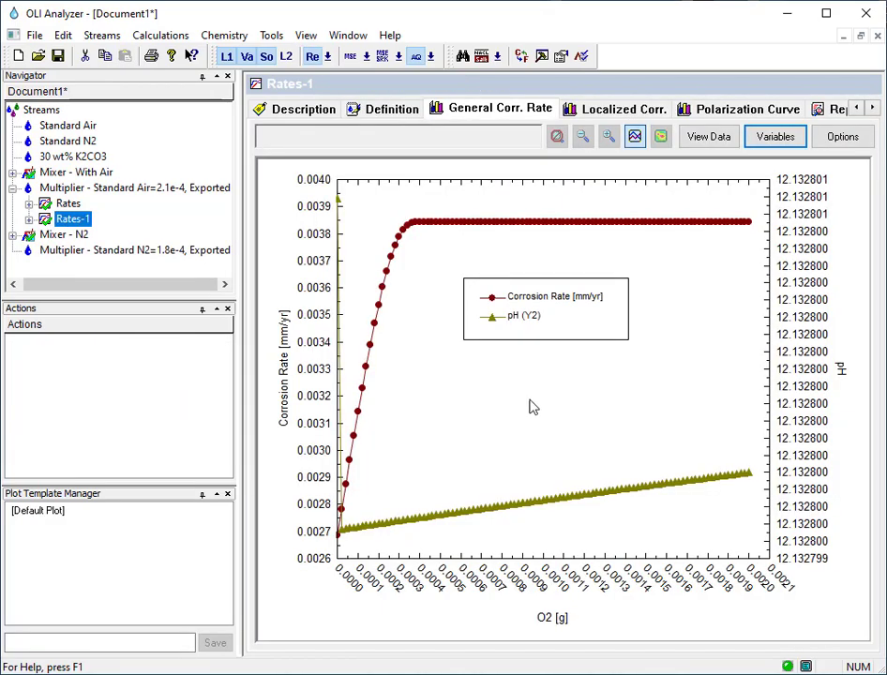